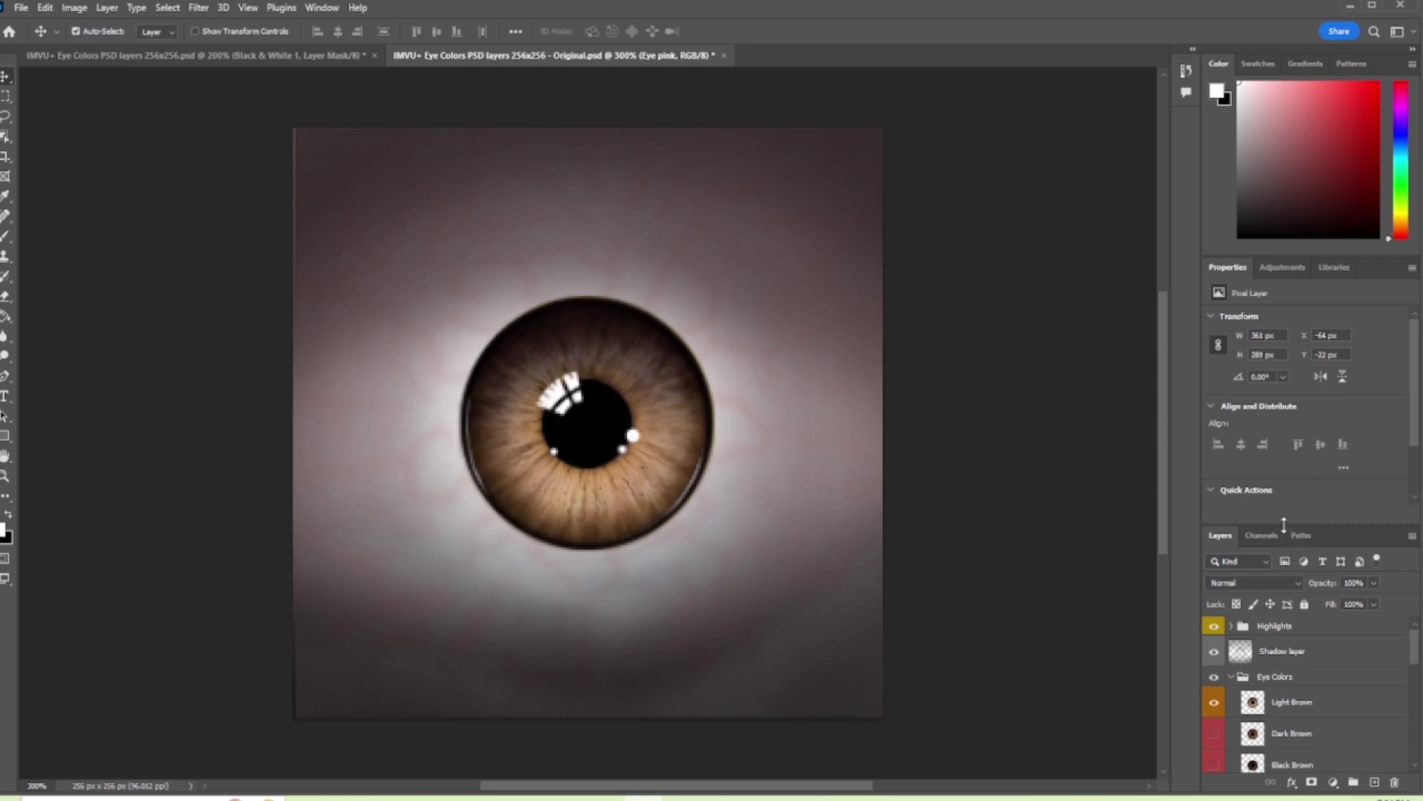
Step: Enlarge the Layers panel and cycle the irises: Light Brown, Dark Brown, Green, Hazel, ending on Aqua
left_click_drag(1284, 524, 1255, 366)
left_click(1215, 525)
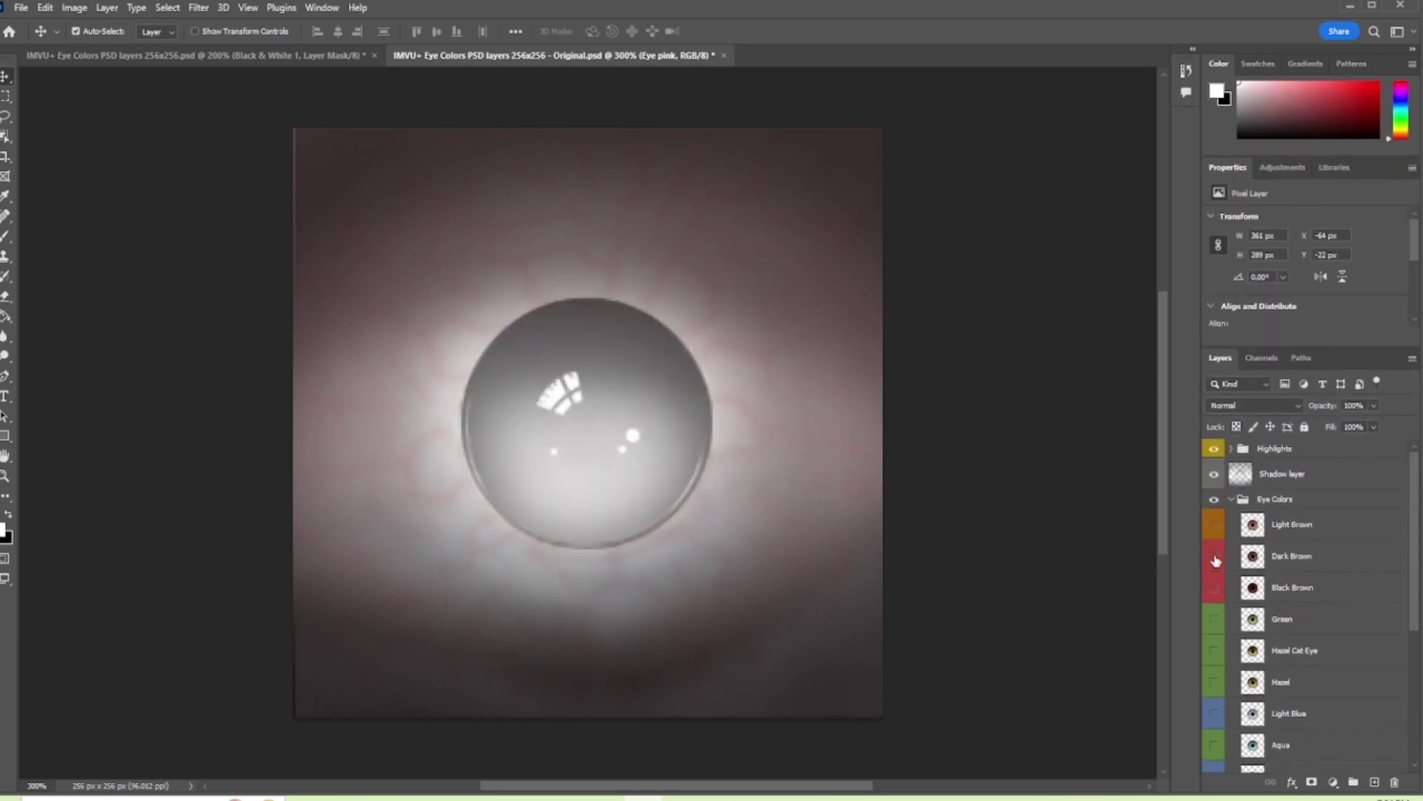
left_click(1215, 557)
left_click(1215, 558)
left_click(1215, 620)
left_click(1215, 620)
left_click(1214, 682)
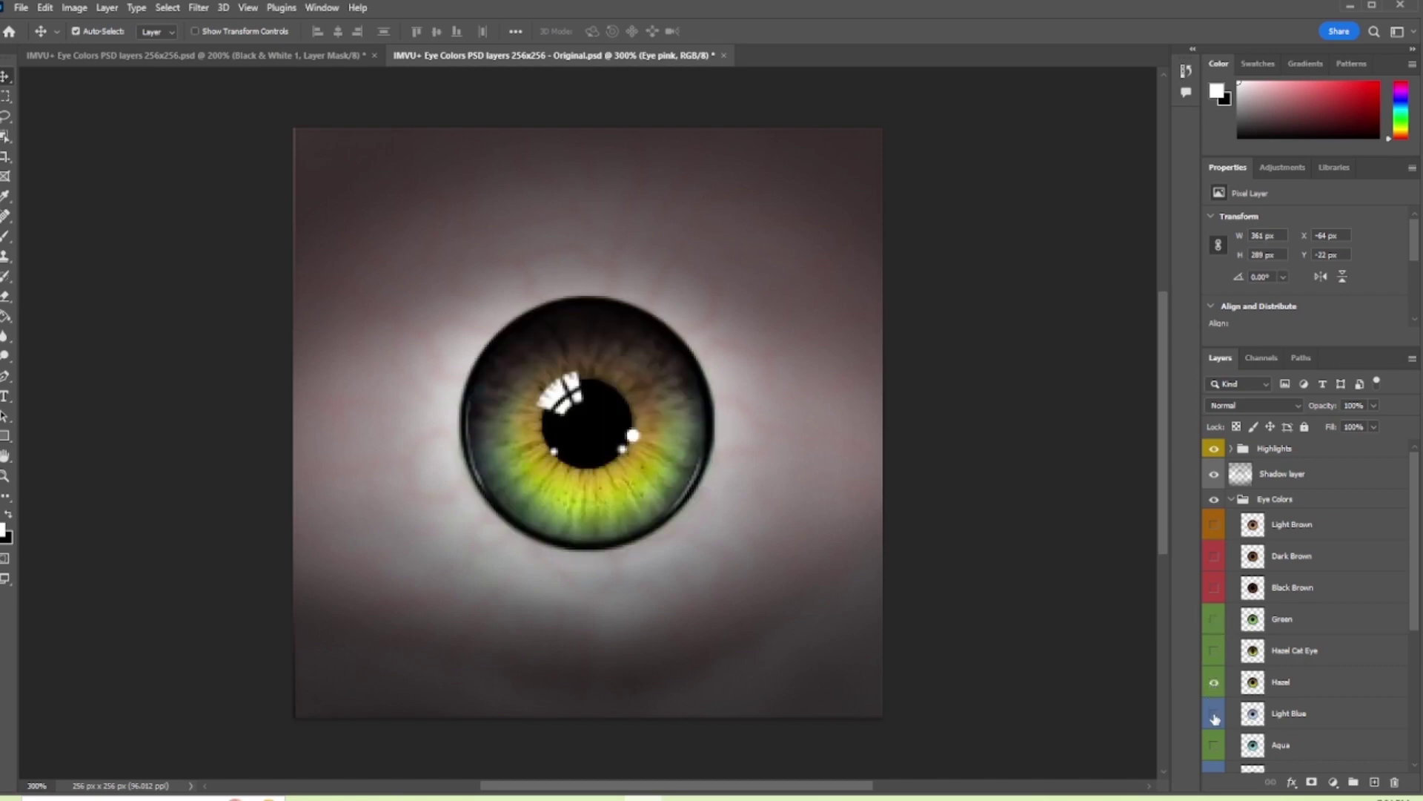
left_click(1215, 682)
left_click(1214, 745)
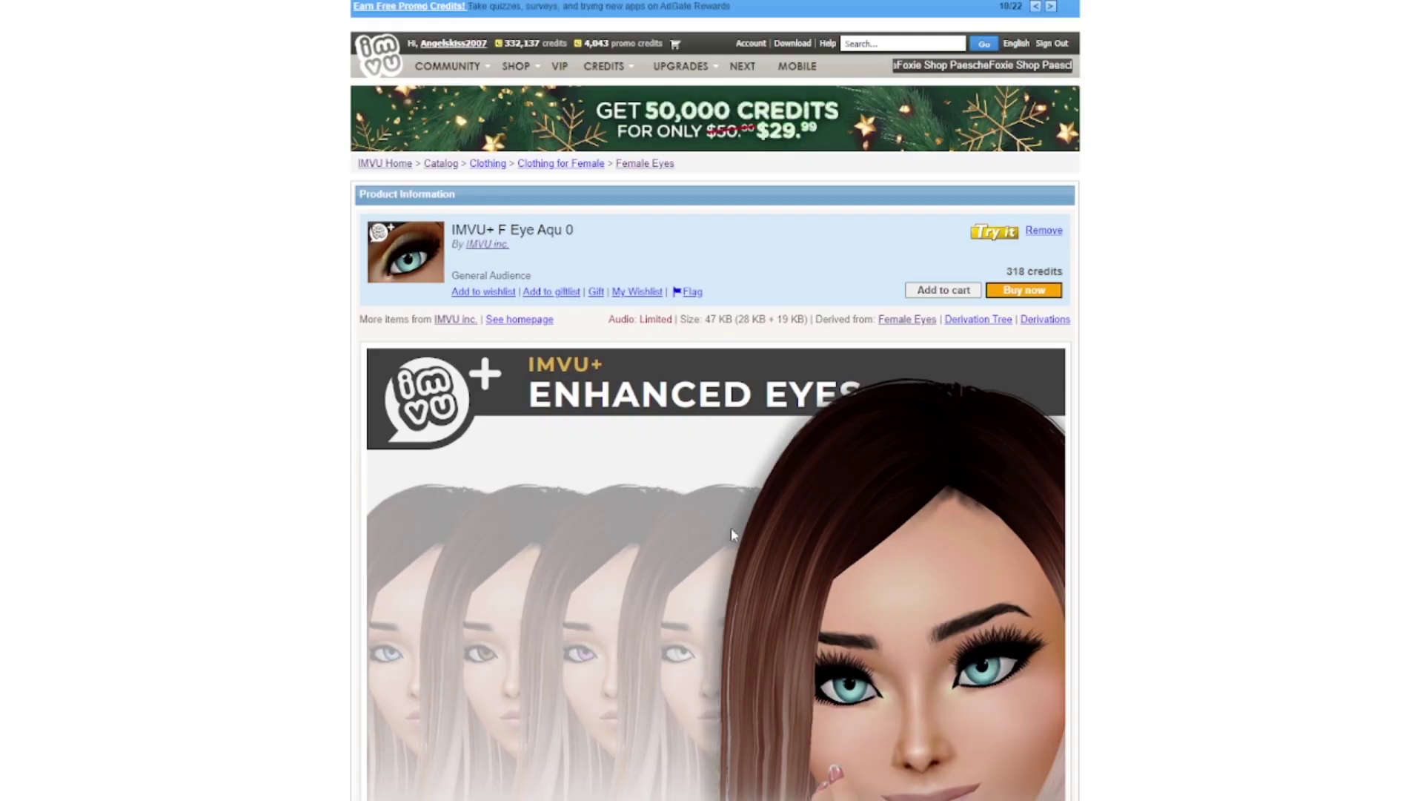
scroll(849, 533, "down", 3)
scroll(849, 534, "down", 10)
scroll(624, 495, "up", 1)
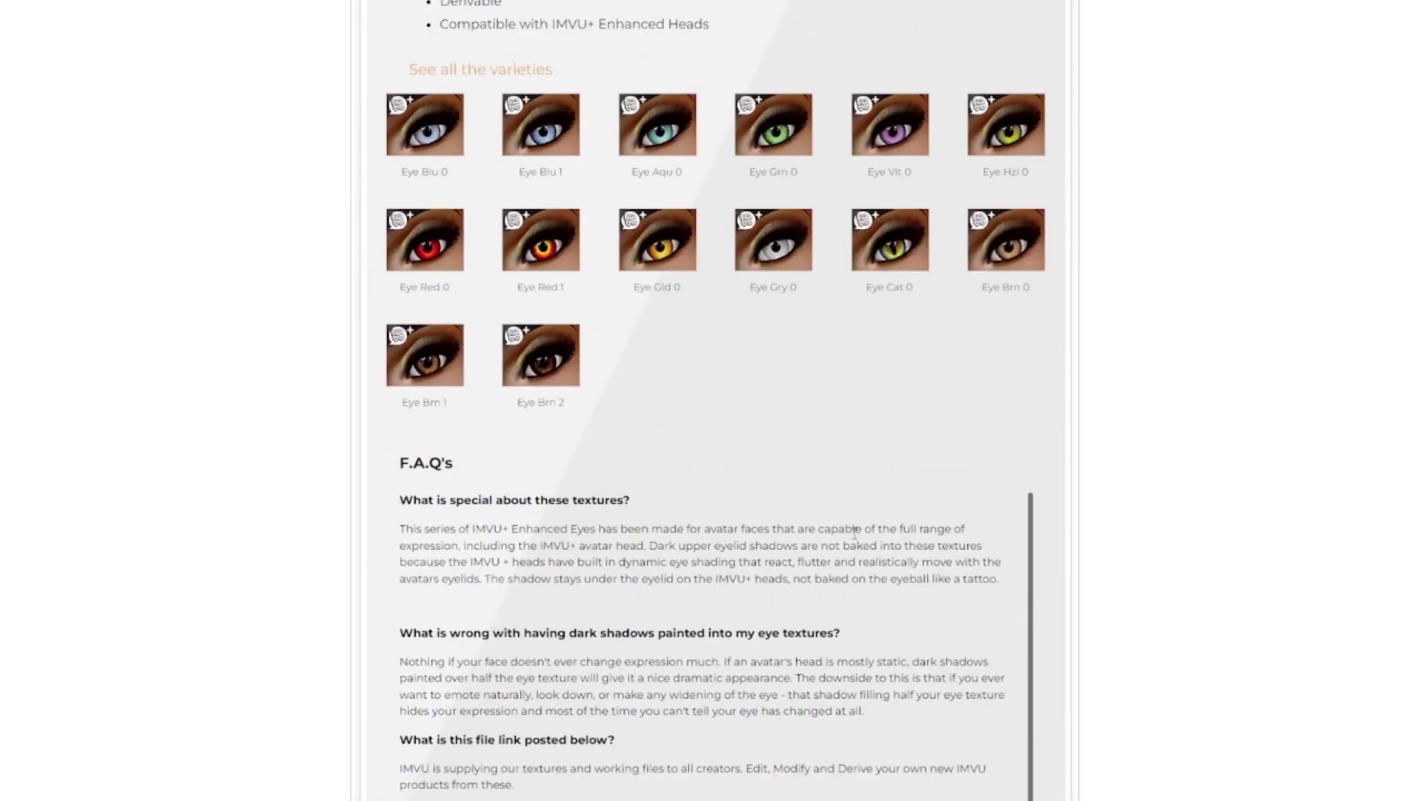
Step: Scroll the IMVU+ Enhanced Eyes page down to the varieties grid and the F.A.Q
scroll(625, 495, "down", 4)
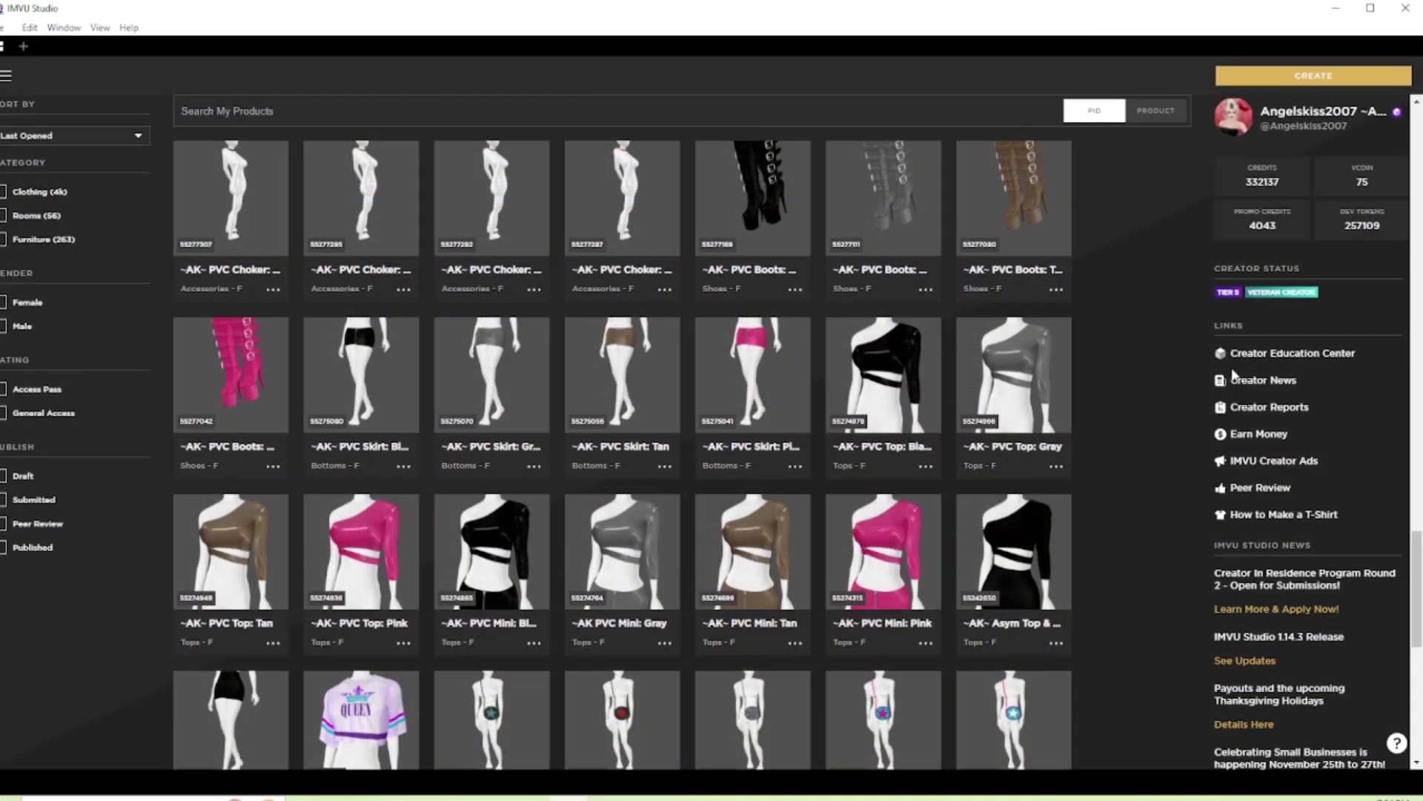
Step: Derive a new product from Female Eyes by searching base product ID 148
left_click(1286, 77)
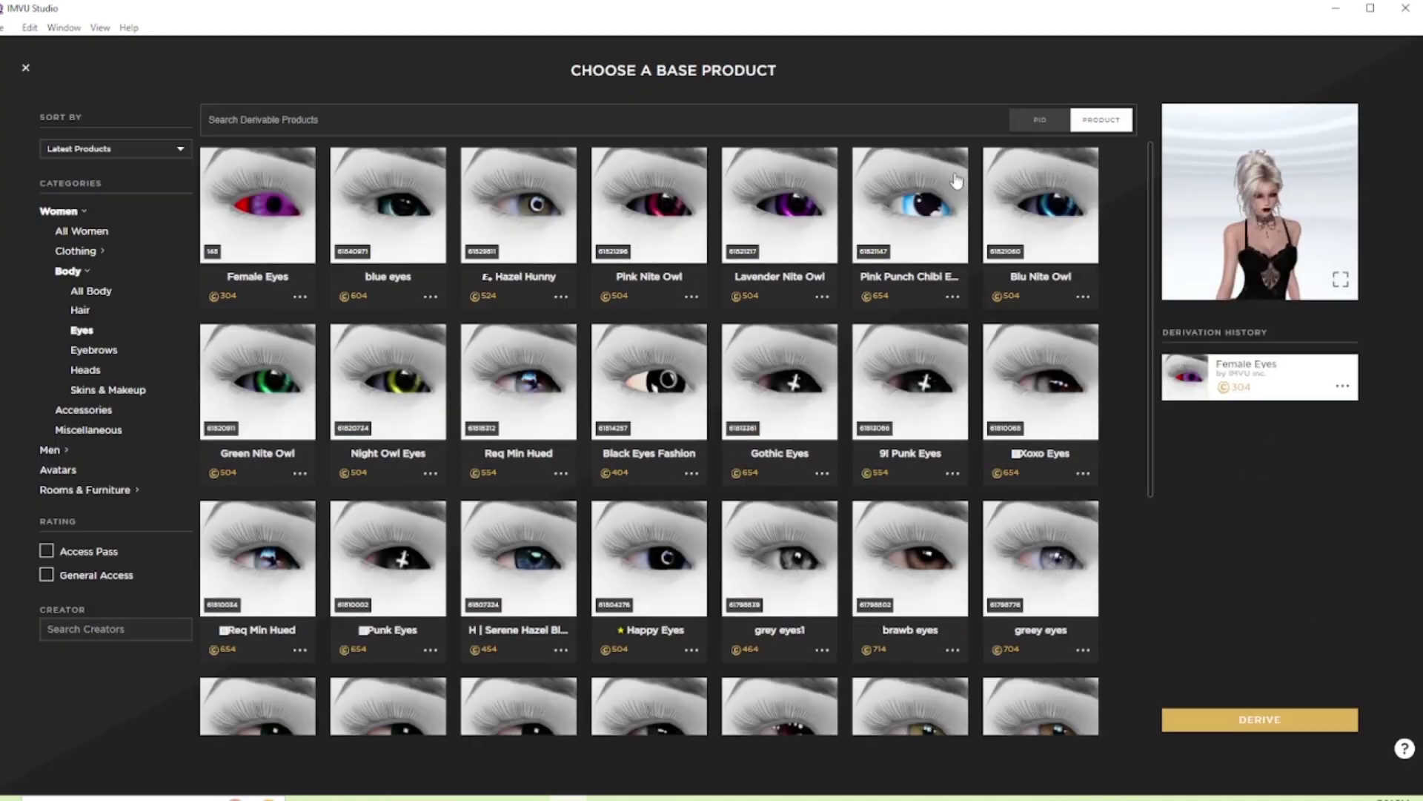
left_click(1022, 128)
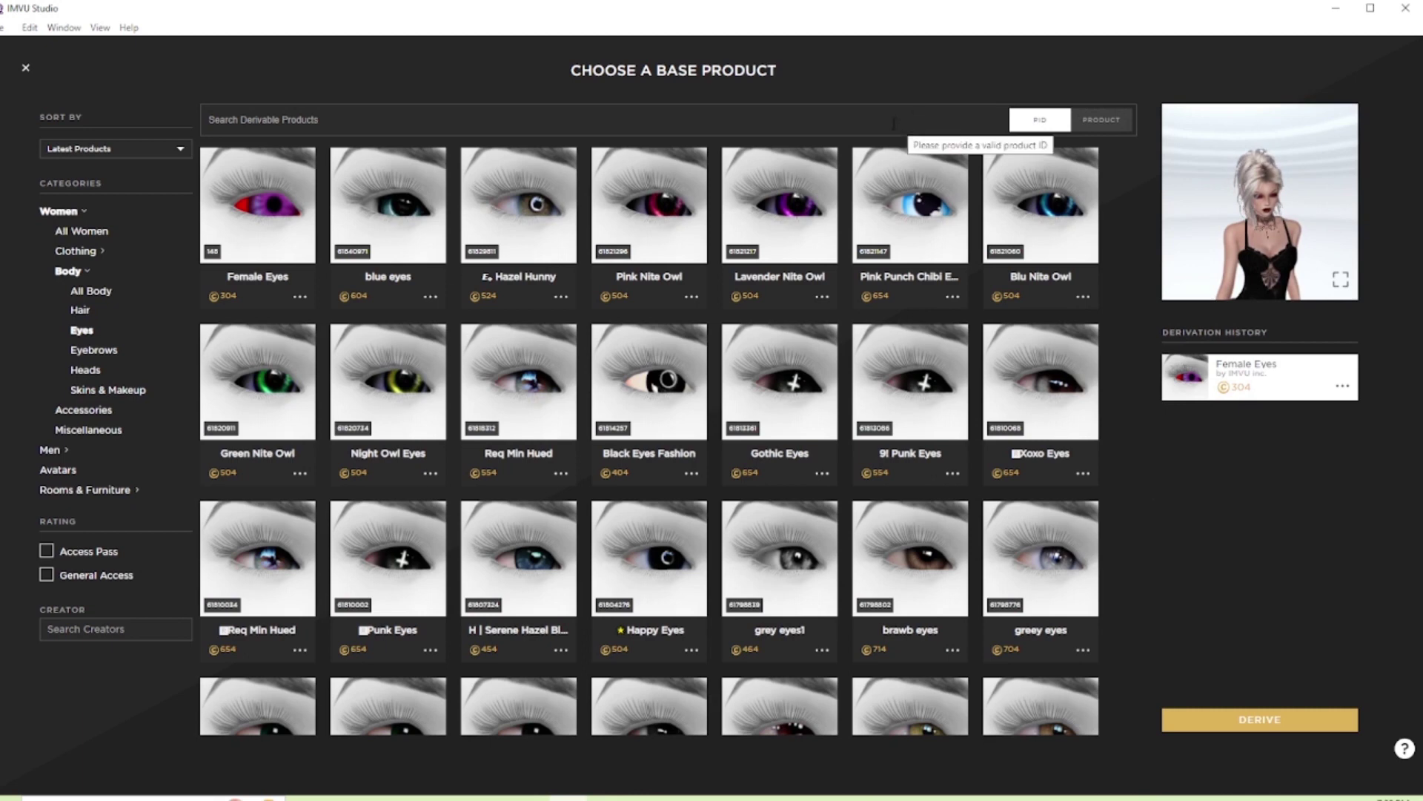
type("148")
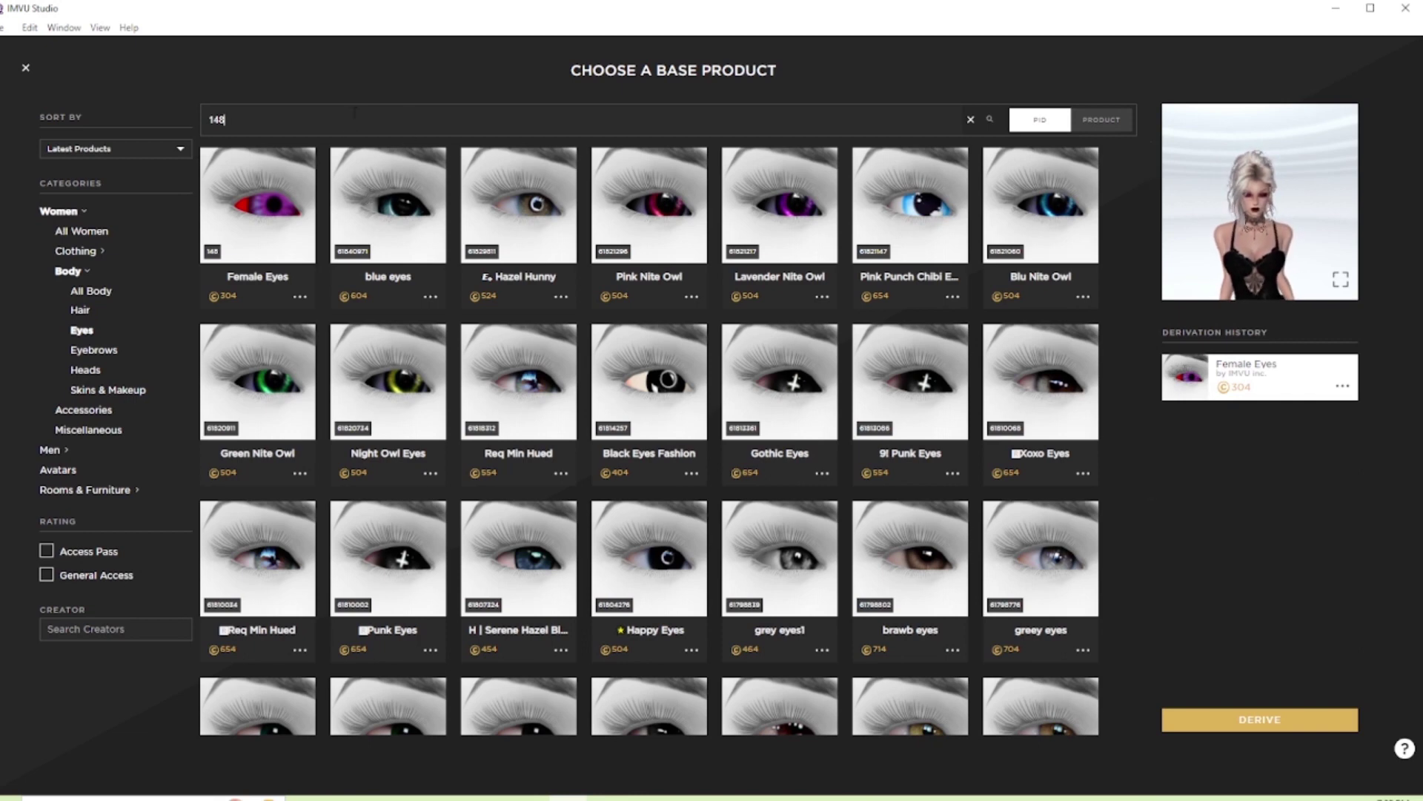
double_click(256, 205)
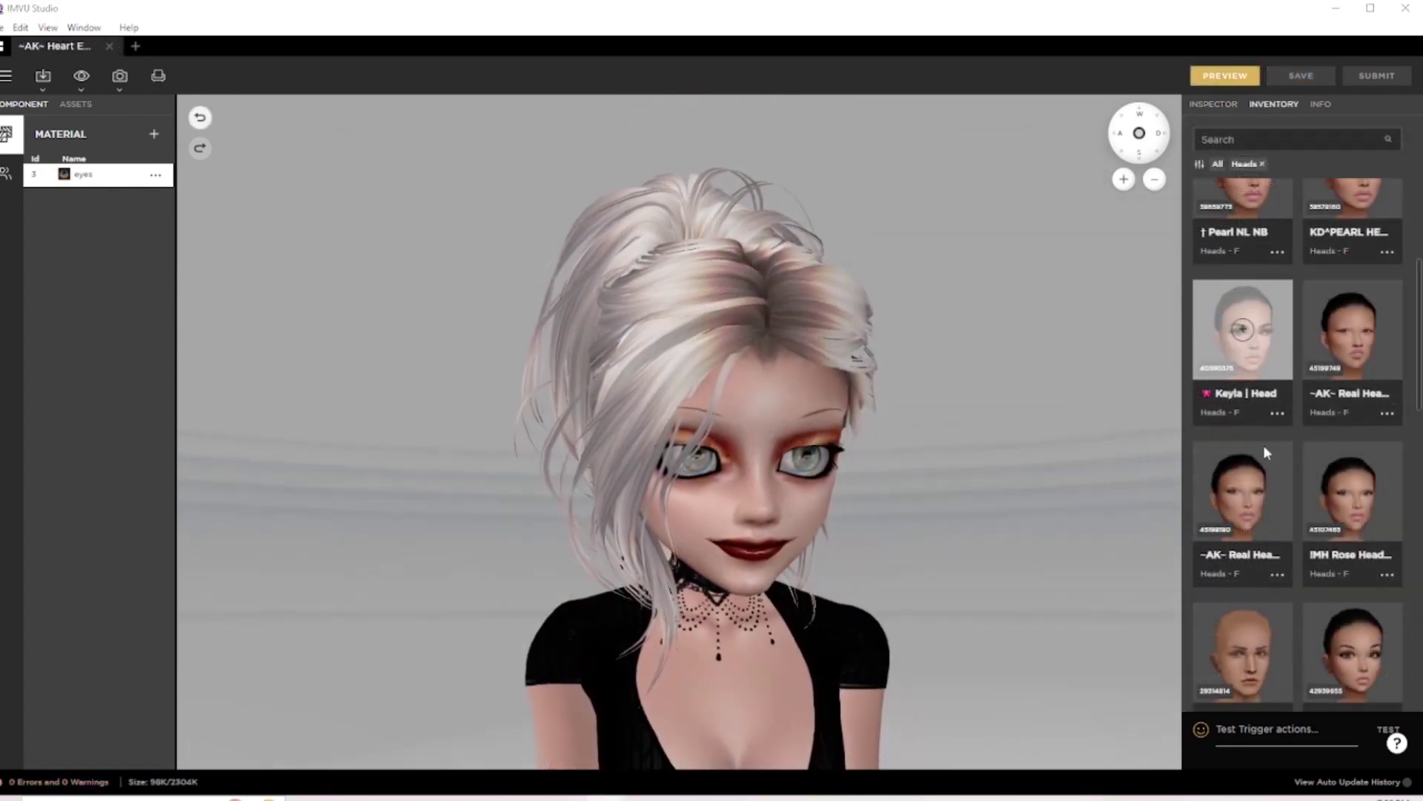
Step: Try the Pearl NL NB head on the avatar, then switch to wearing the Julie Head
scroll(1270, 477, "up", 1)
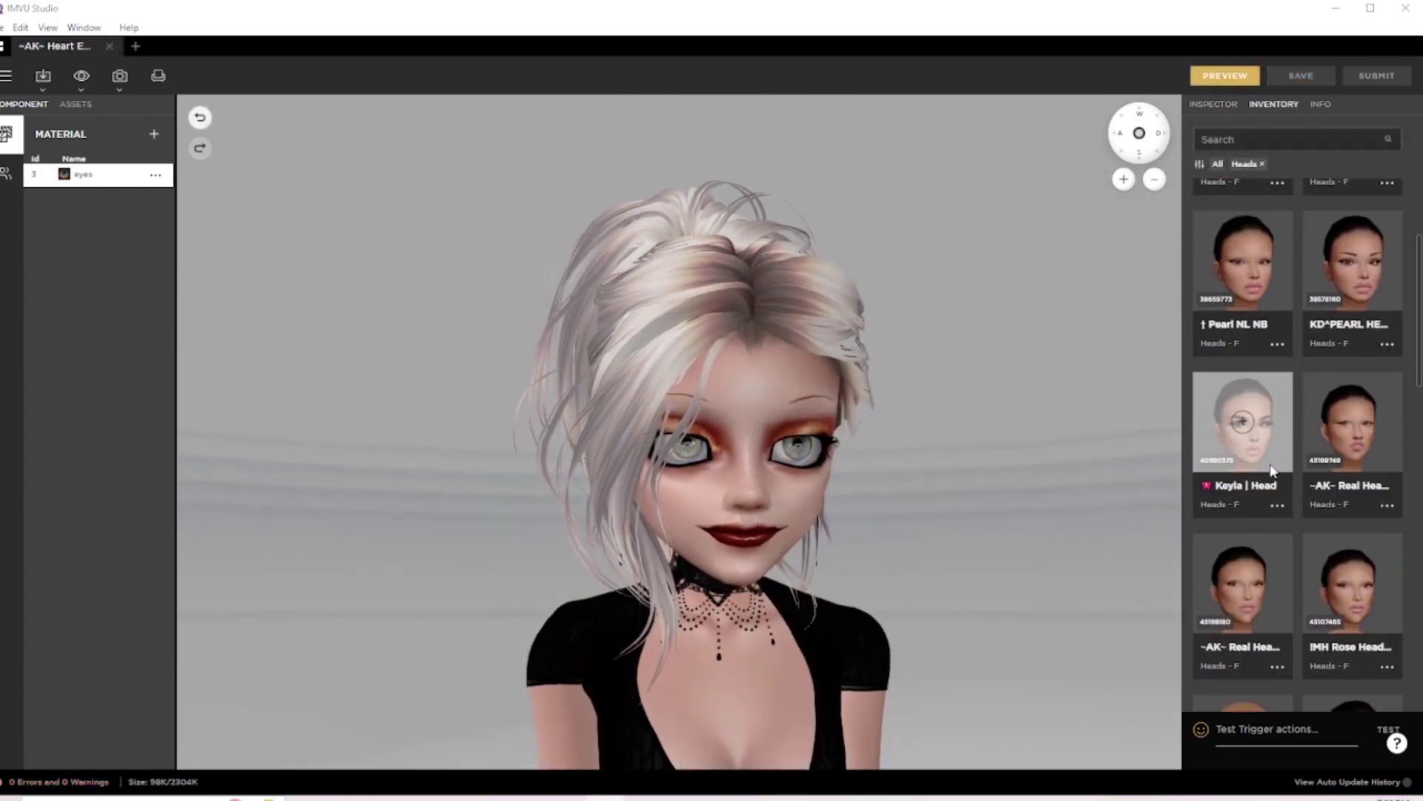
scroll(1253, 371, "down", 3)
scroll(1252, 361, "up", 5)
left_click(1244, 354)
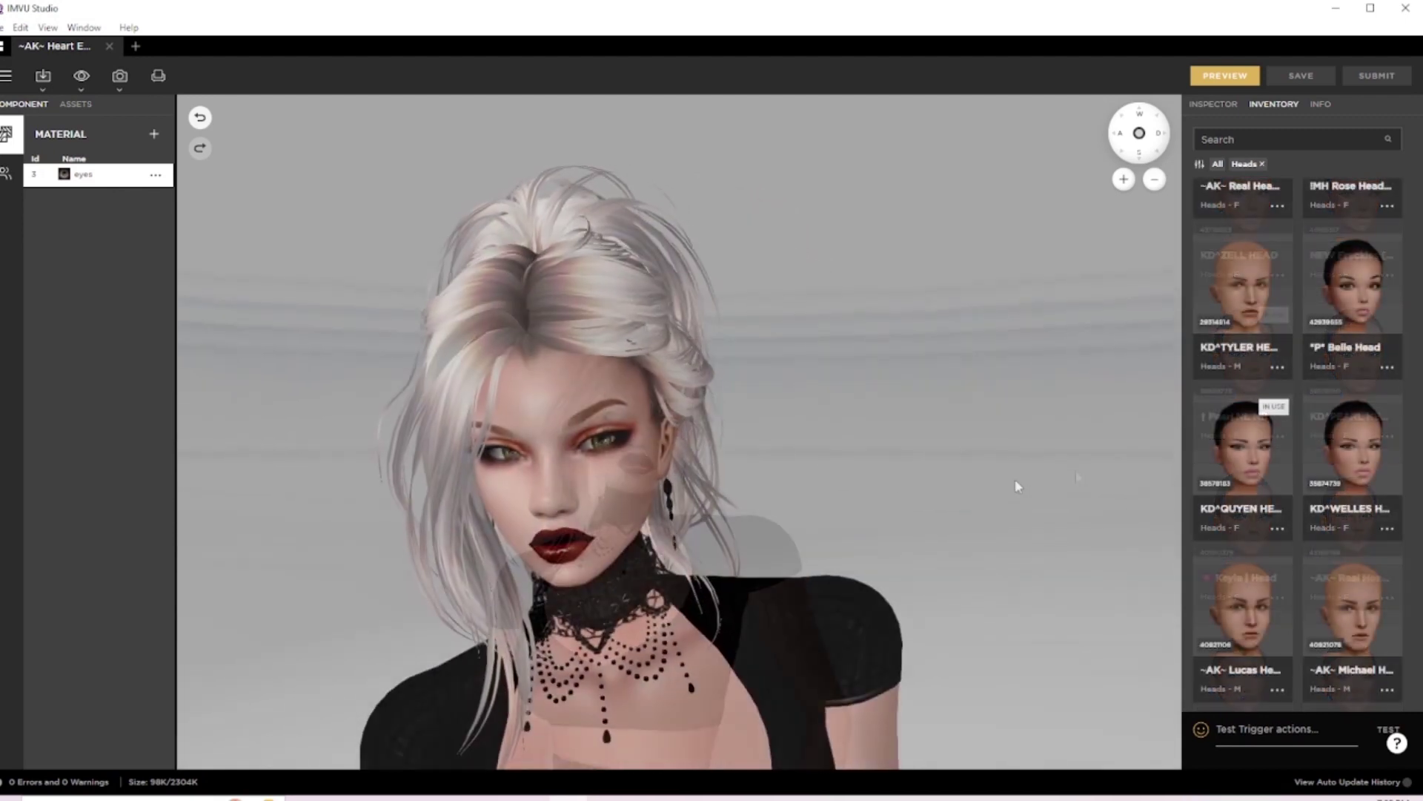
scroll(1320, 545, "down", 10)
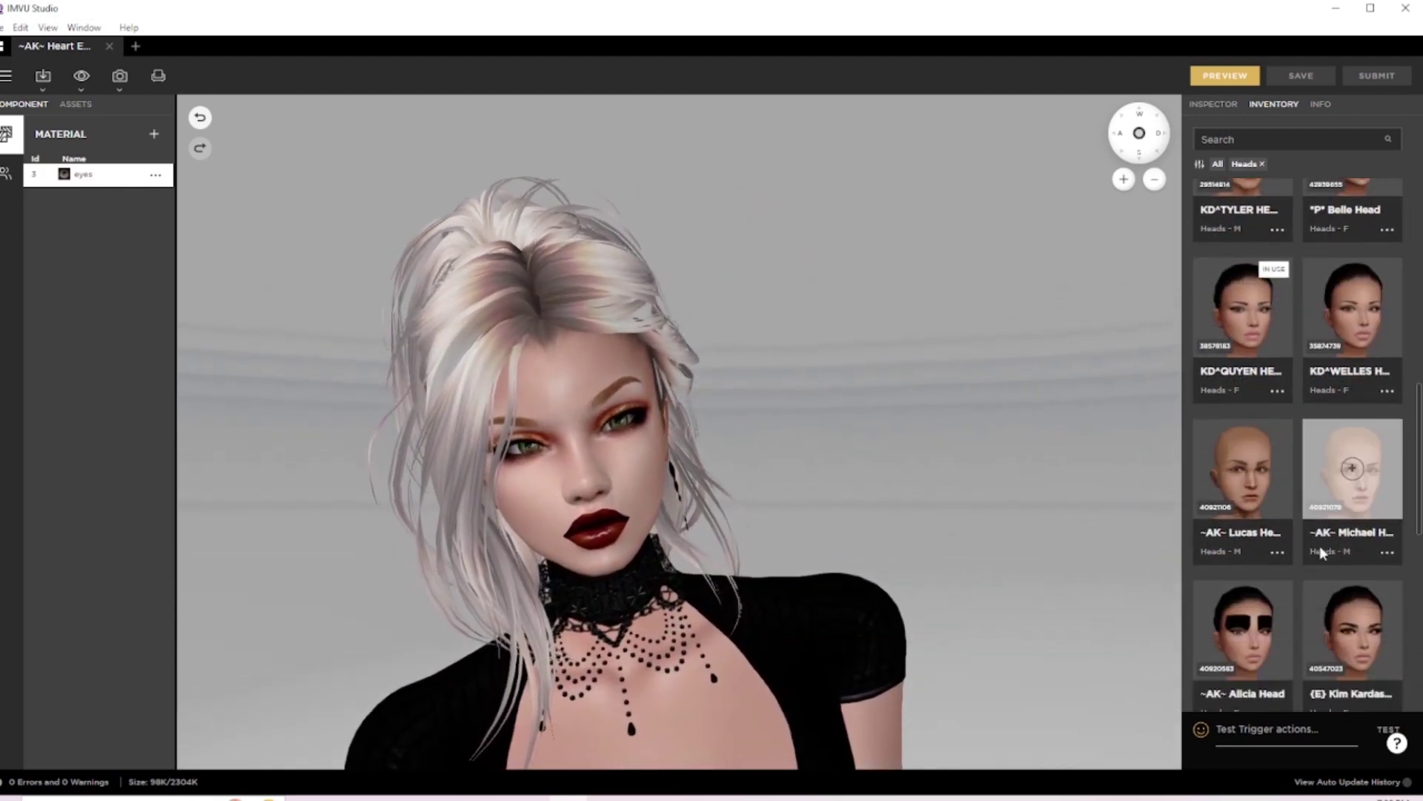
scroll(1340, 611, "down", 2)
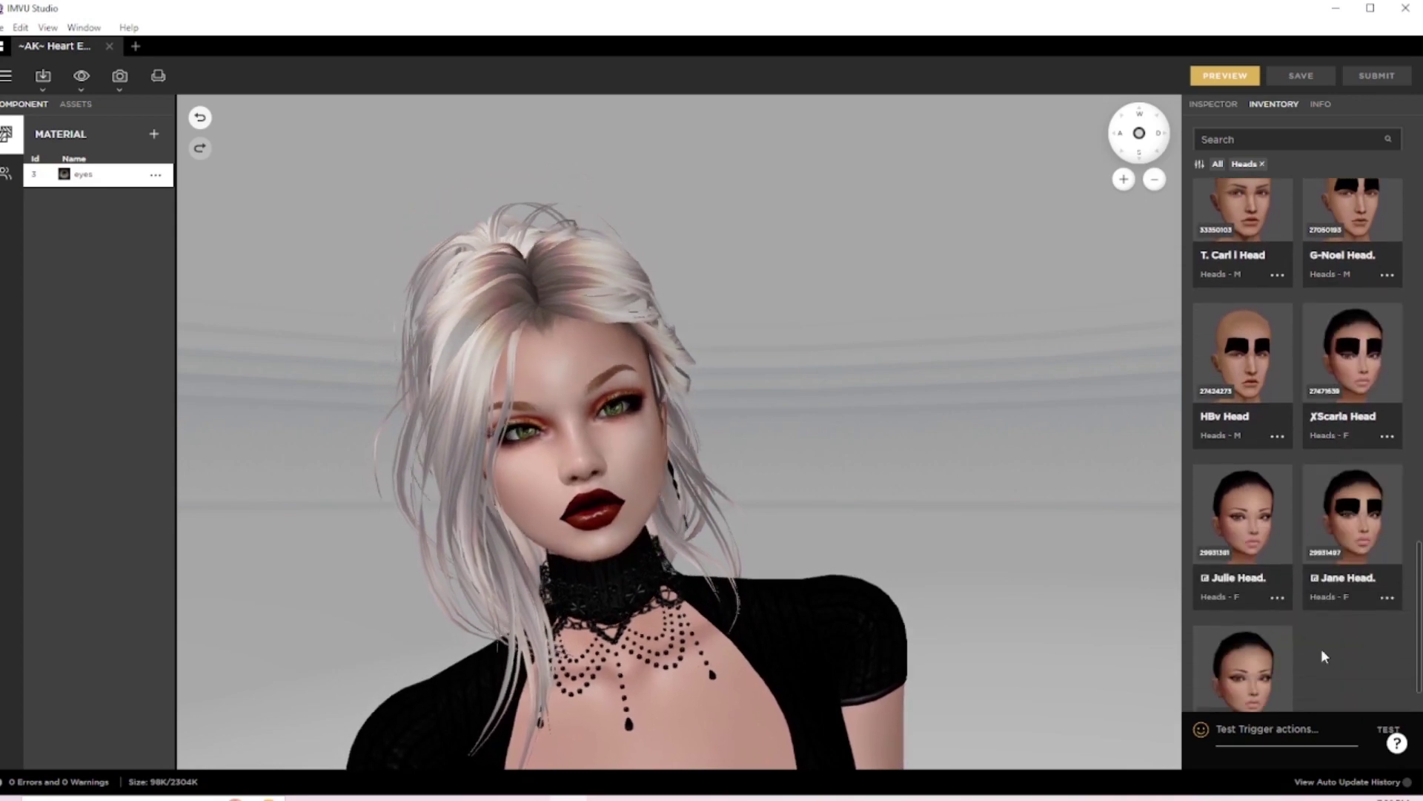
left_click(1245, 536)
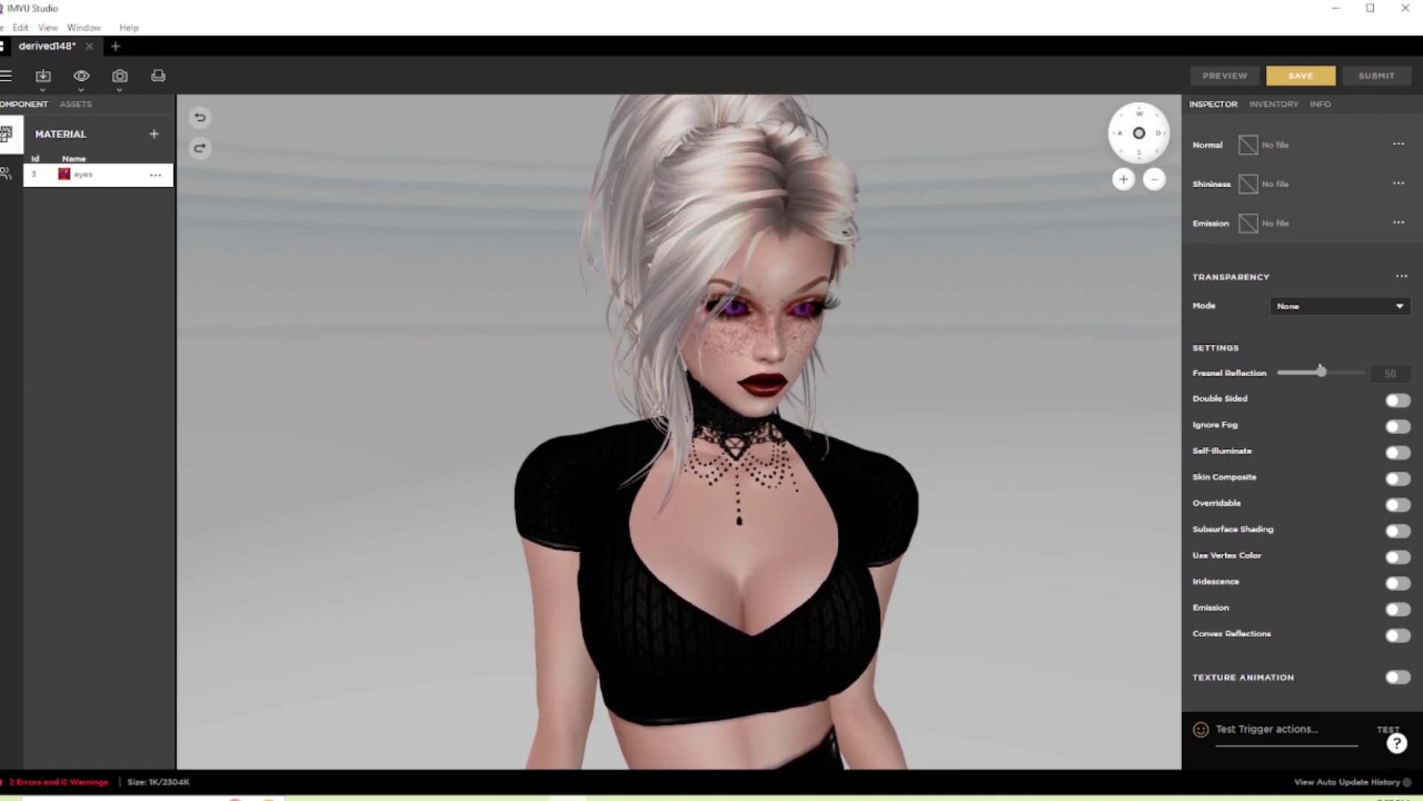
Step: Rename green-eyes-heart.png to eyes.tga, check the folder's view options, and return to IMVU Studio
key("alt+Tab")
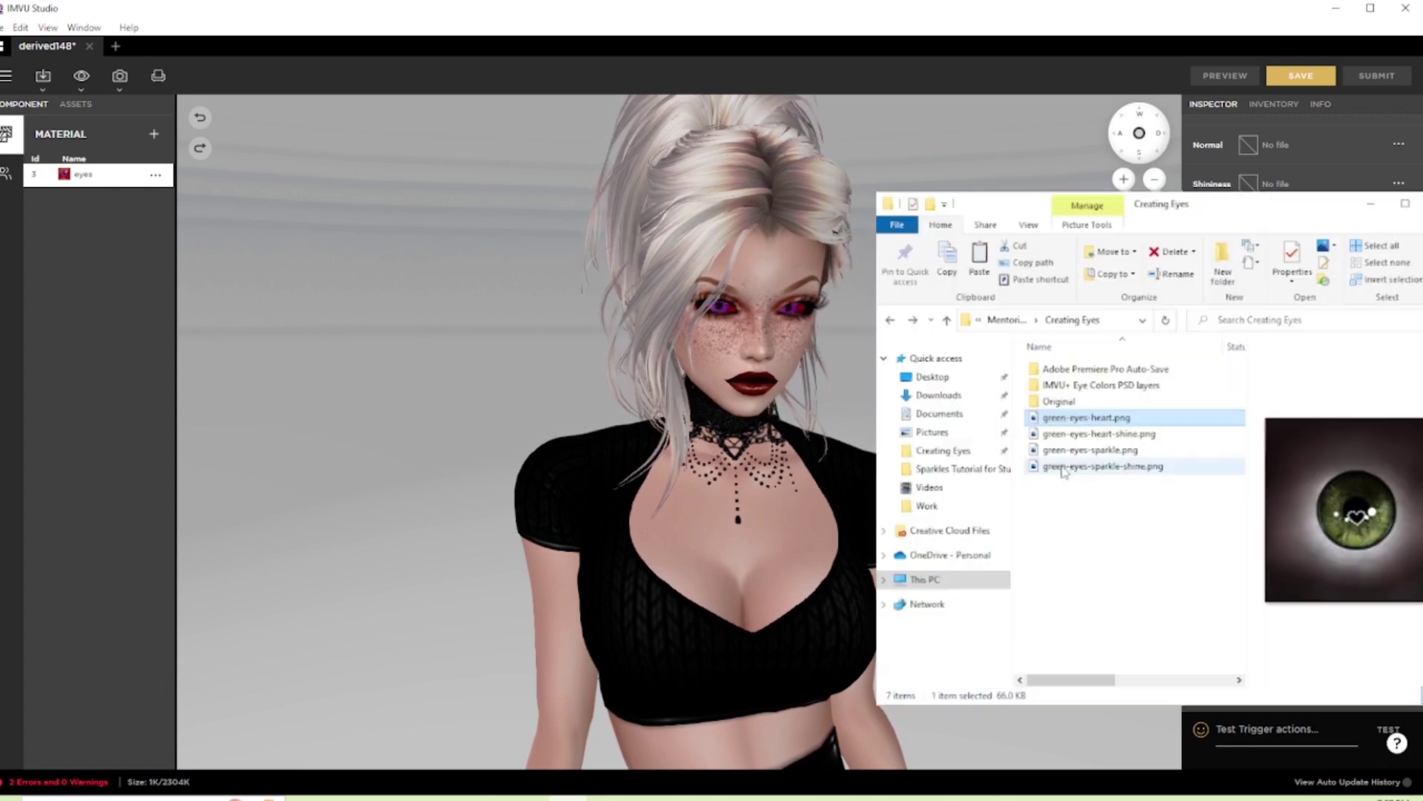
left_click(1097, 419)
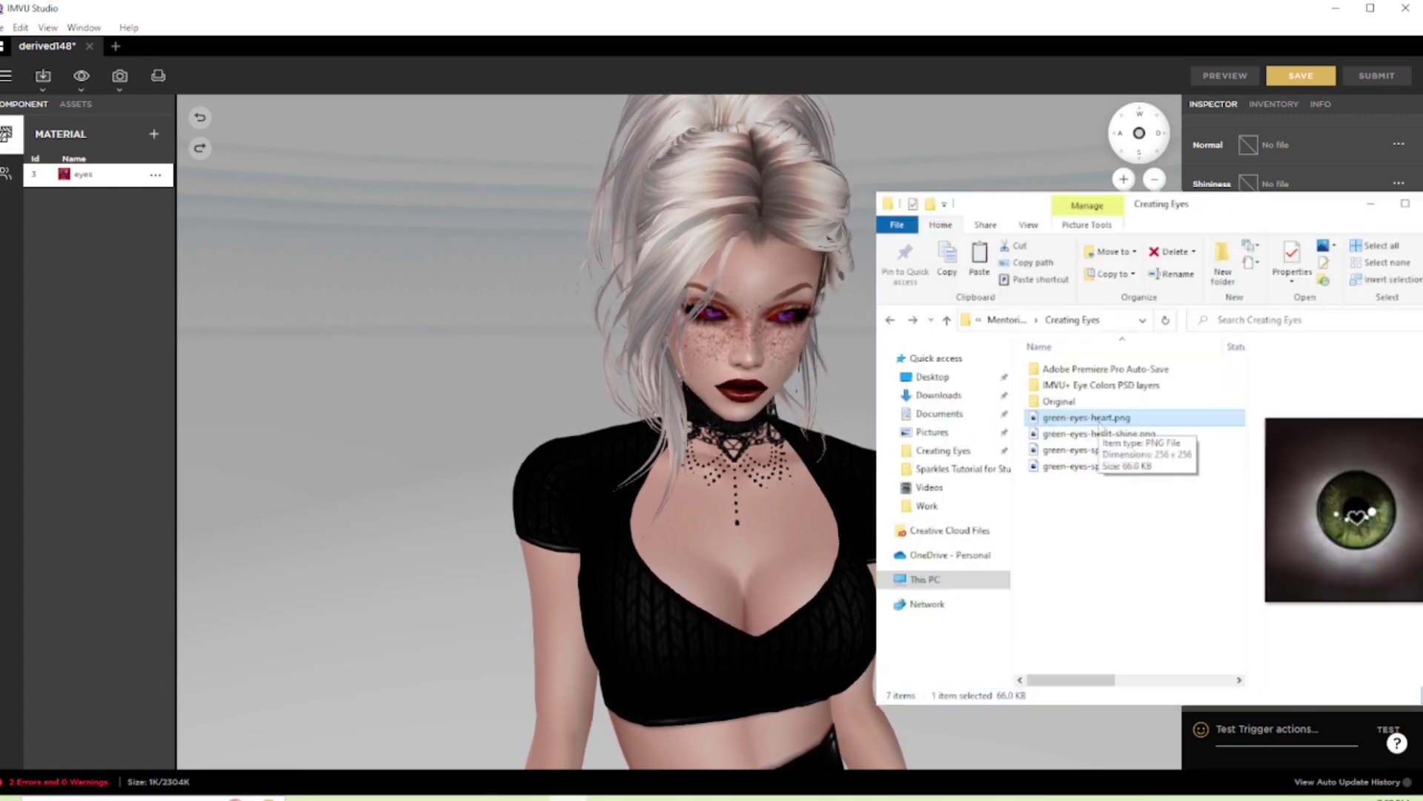
left_click(1101, 421)
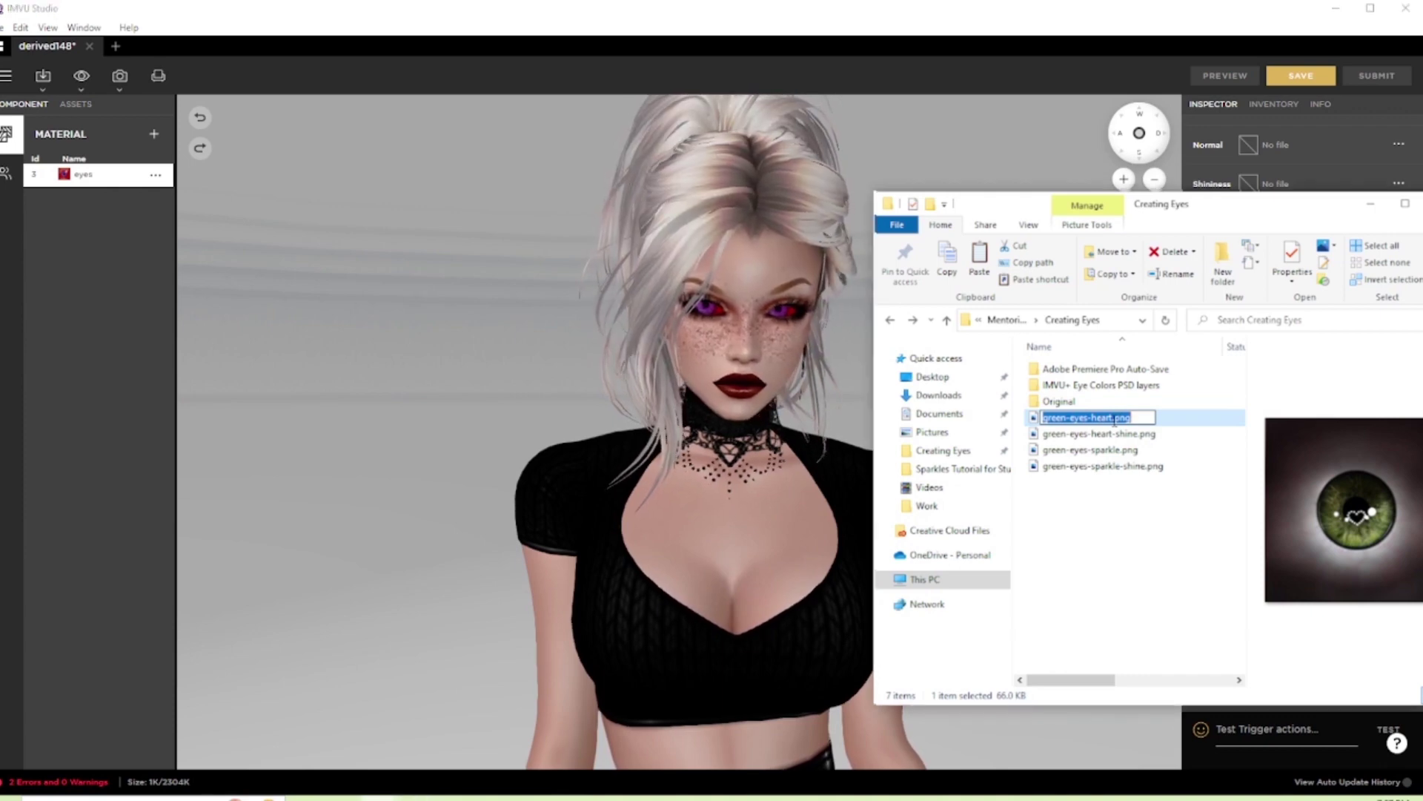
type("eyes.tga")
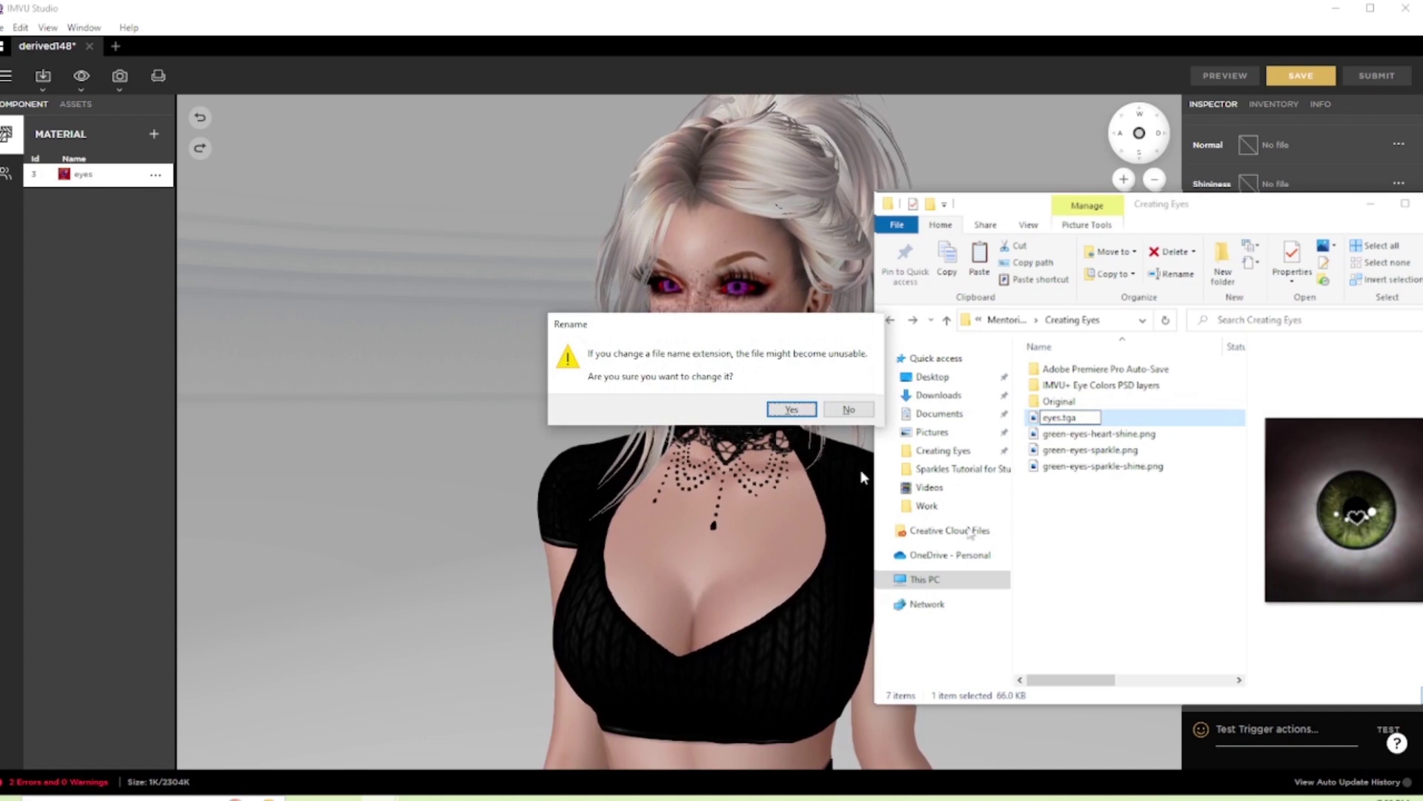
left_click(792, 409)
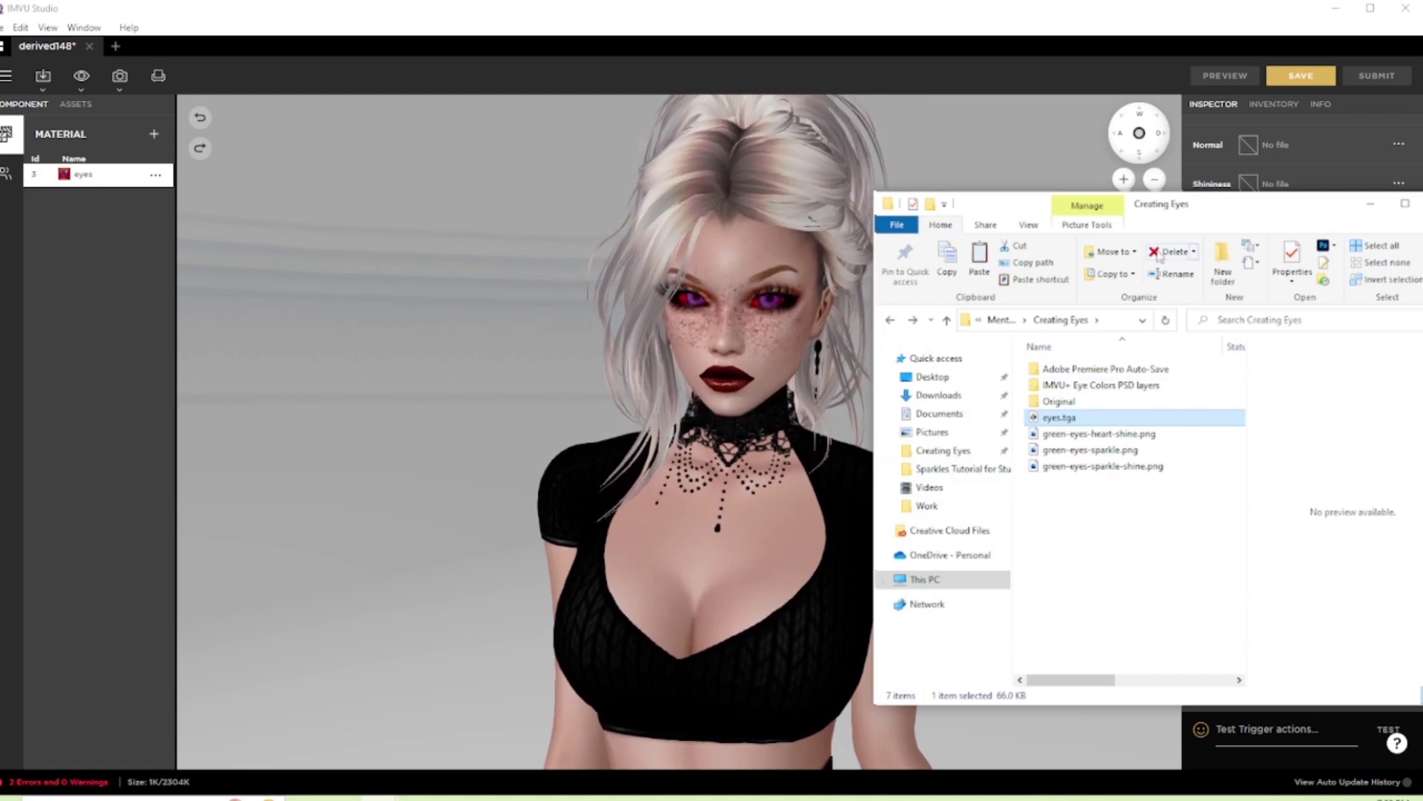
left_click(1027, 226)
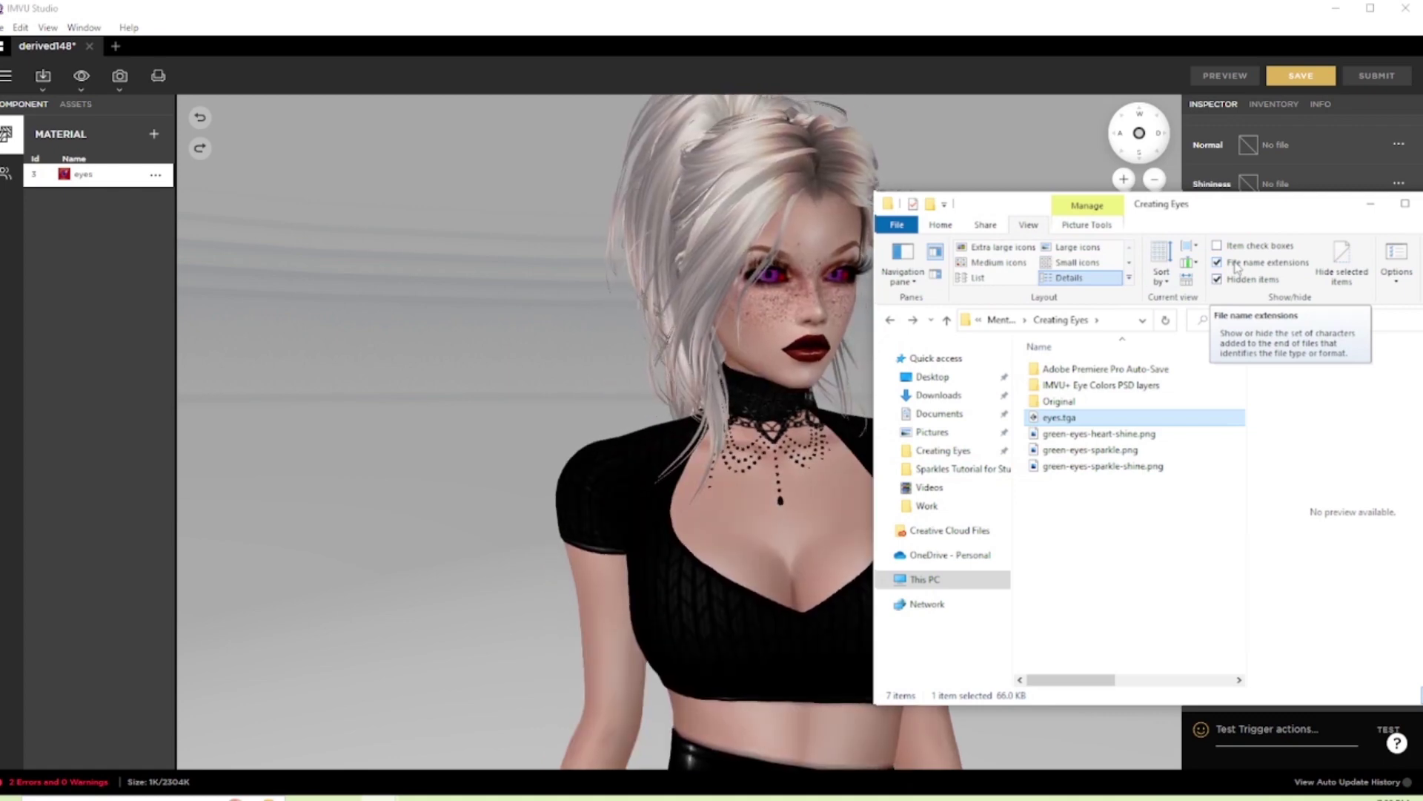
left_click(1058, 121)
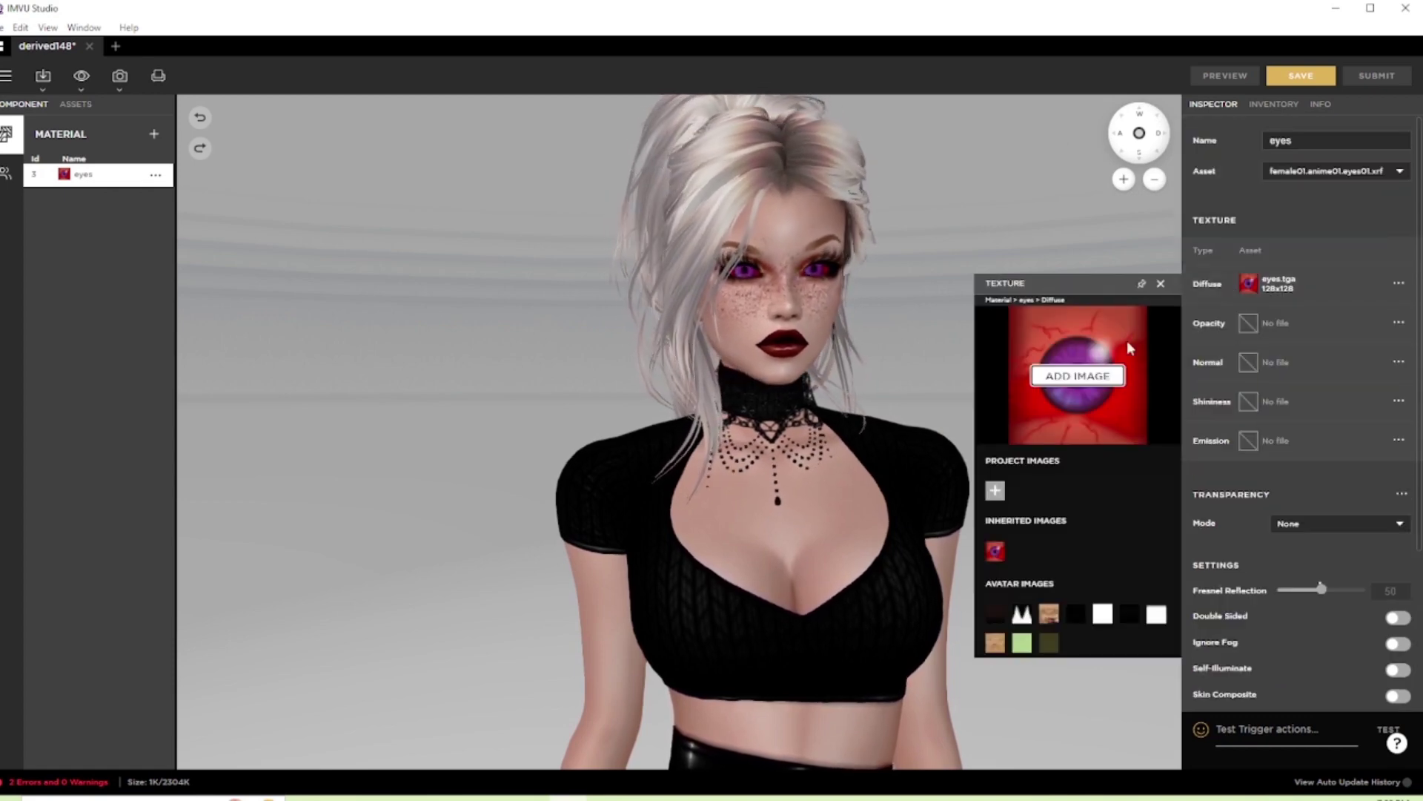
Step: Load eyes.tga as the eyes' diffuse texture and preview it on the avatar
left_click(1077, 376)
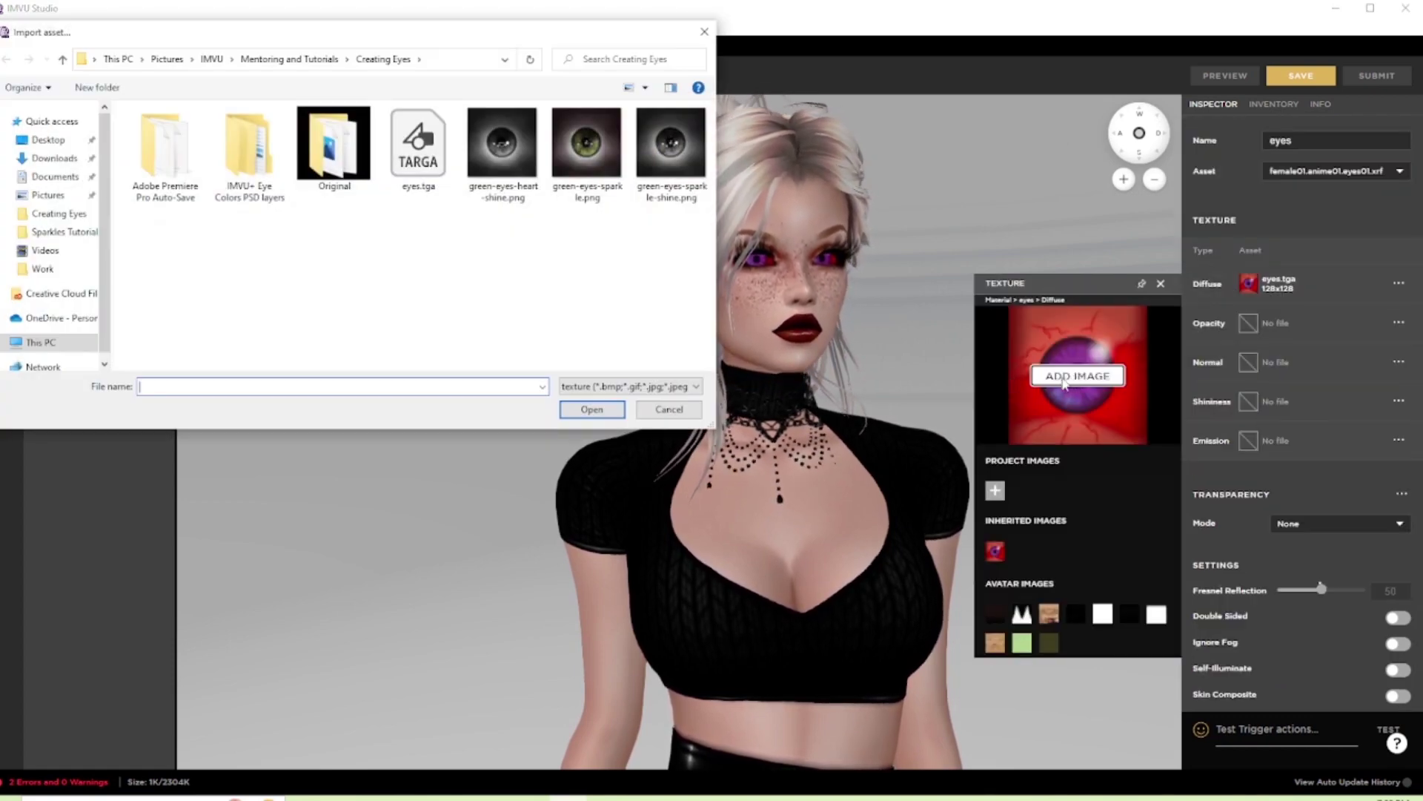
double_click(419, 148)
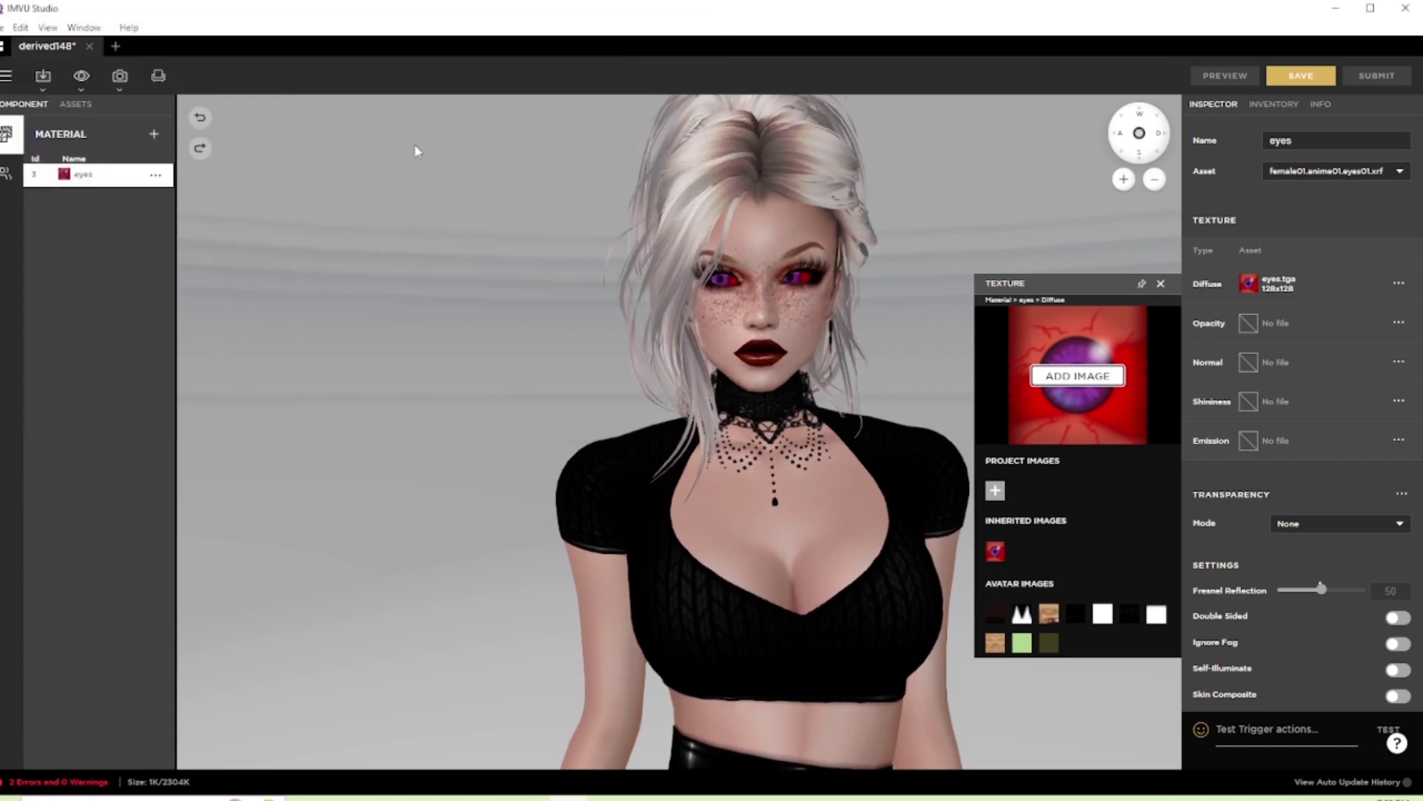
left_click(1226, 80)
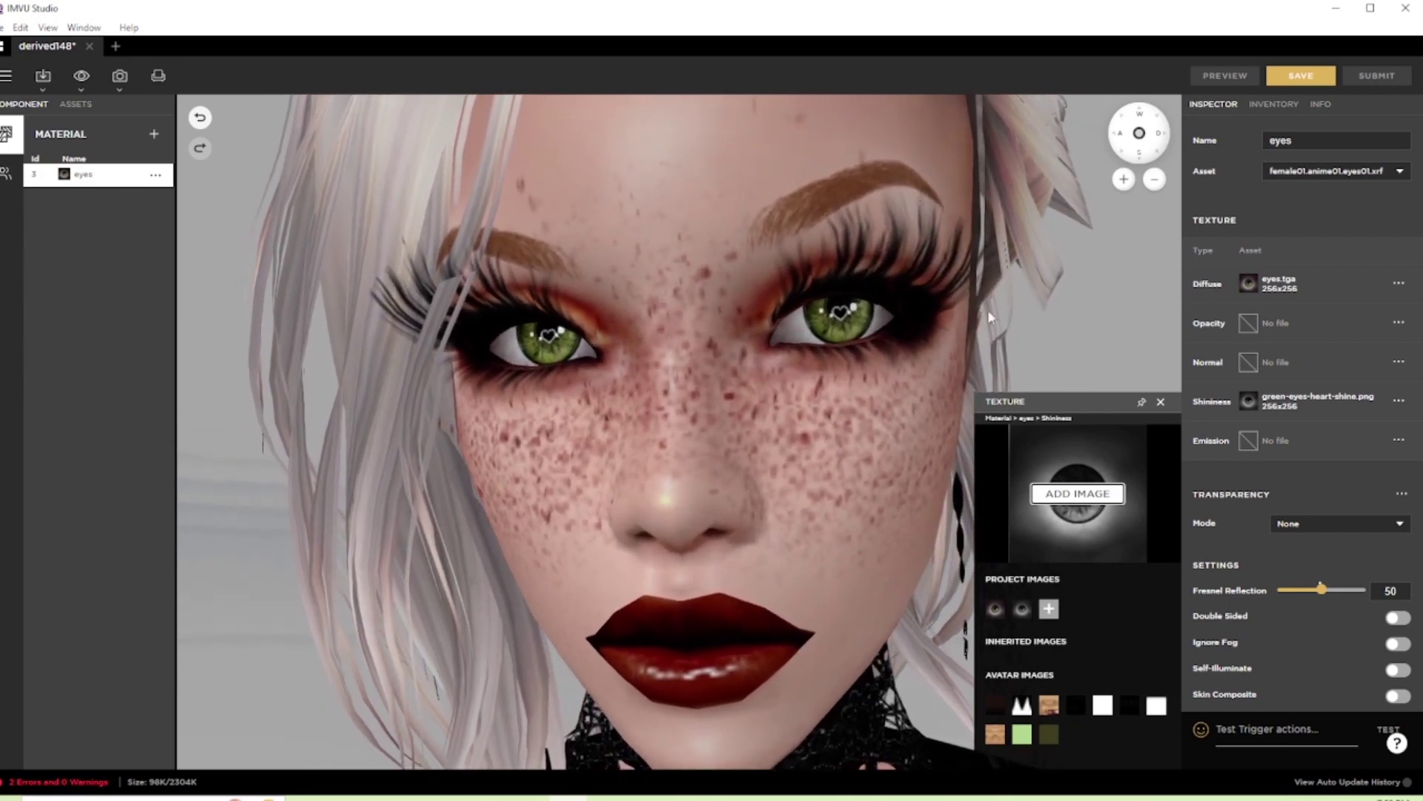
Step: Enable Convex Reflections and Iridescence in the eyes material settings
scroll(1290, 549, "down", 3)
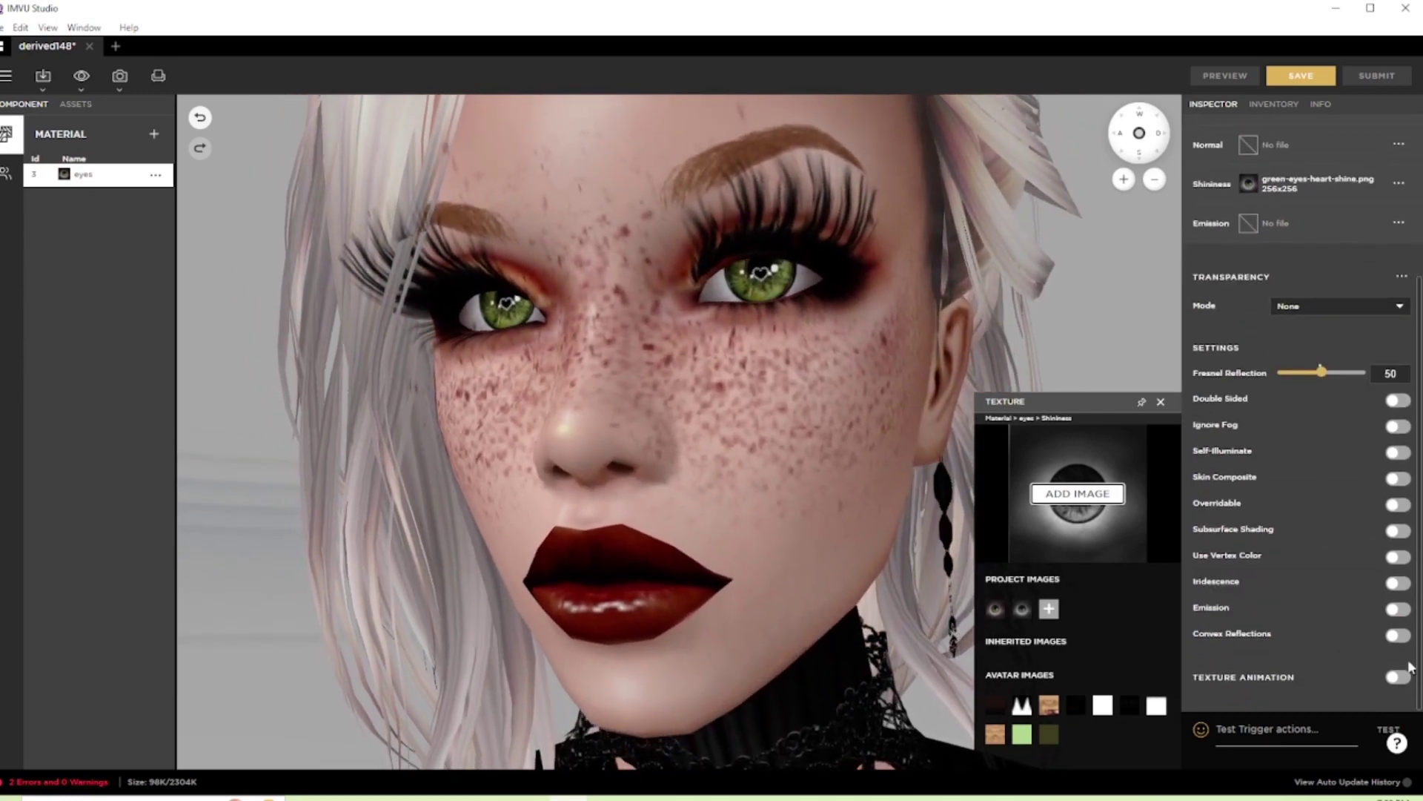
left_click(1398, 634)
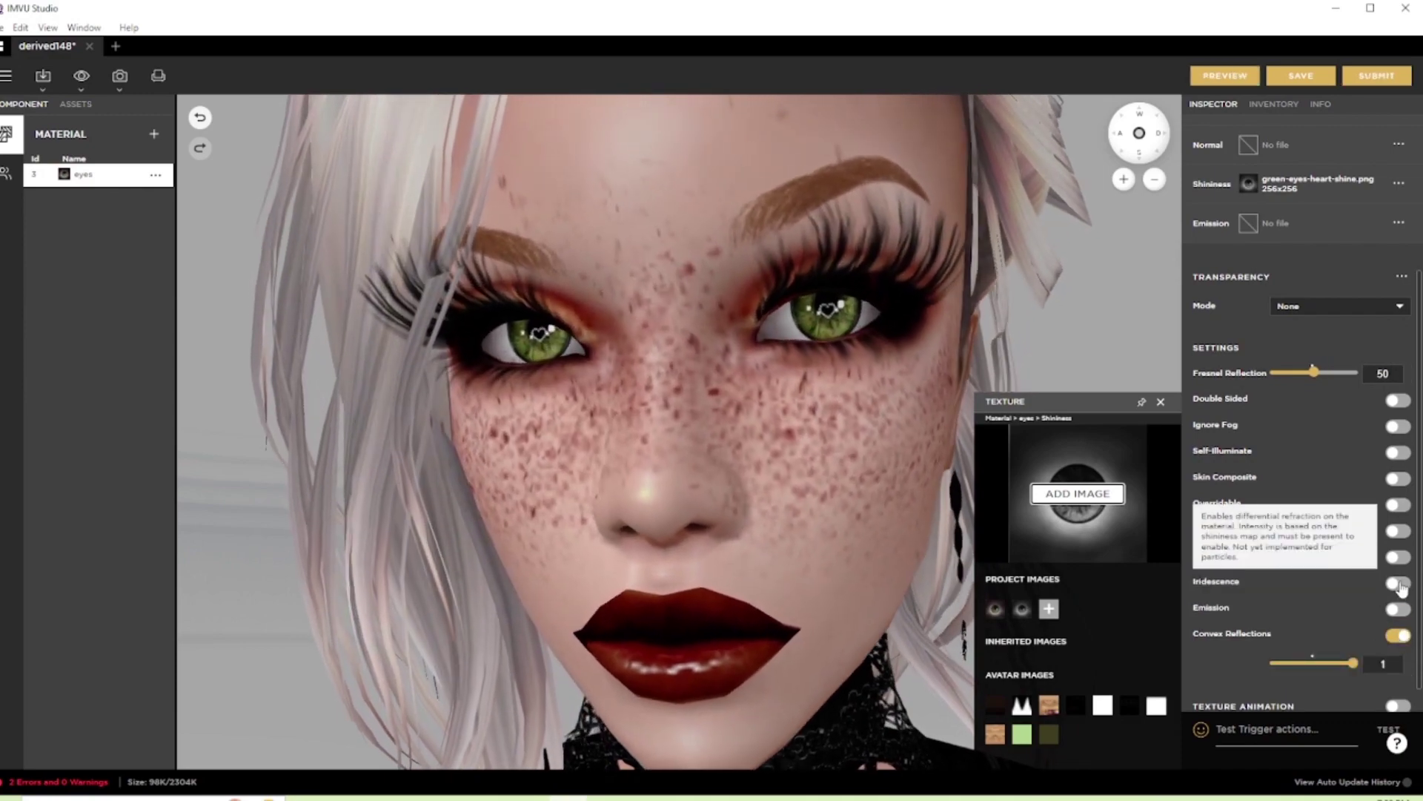
left_click(1398, 583)
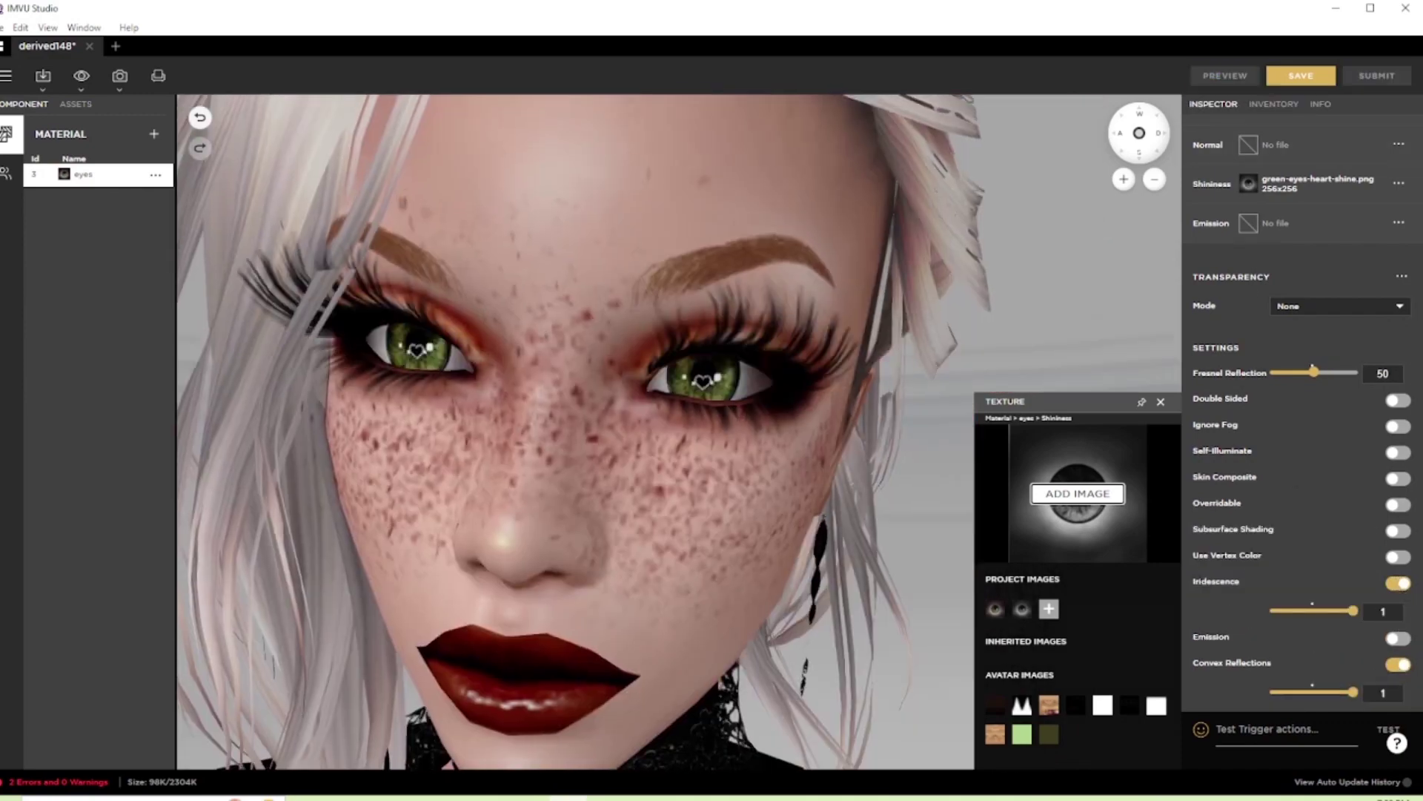
left_click(1274, 104)
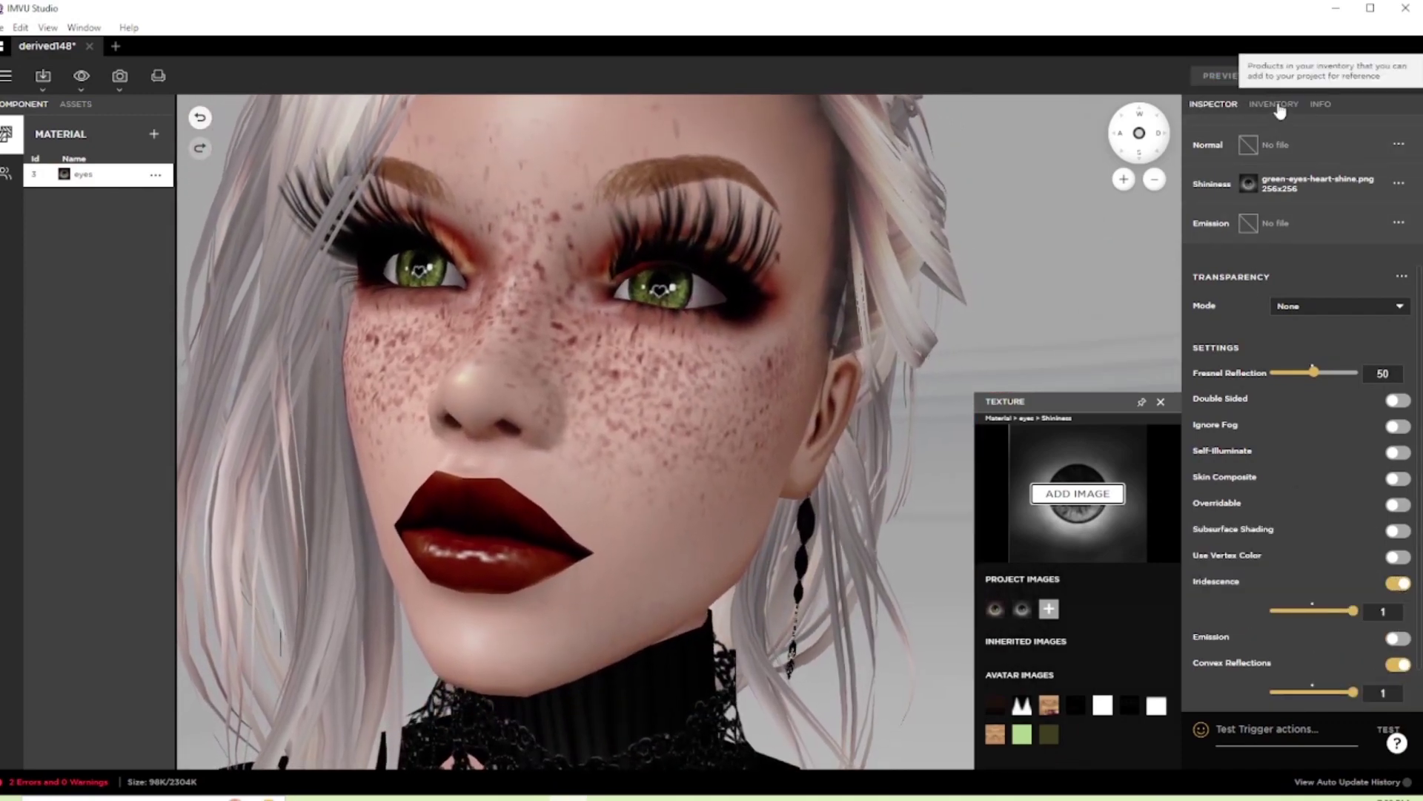
Step: Set the eye shop thumbnail and name the product '~AK~ Heart Eyes - Green'
left_click(1324, 106)
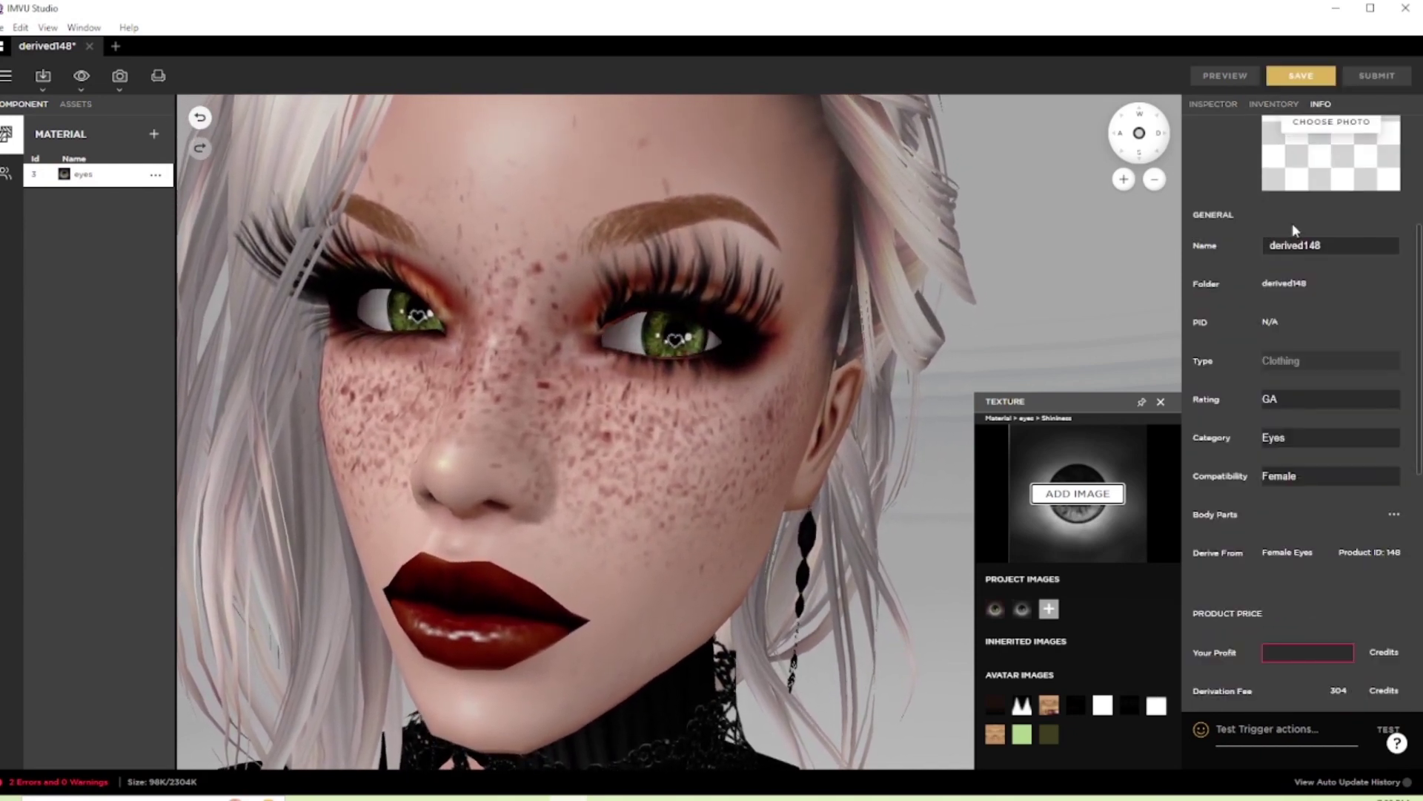
scroll(1357, 241, "up", 3)
left_click(1323, 226)
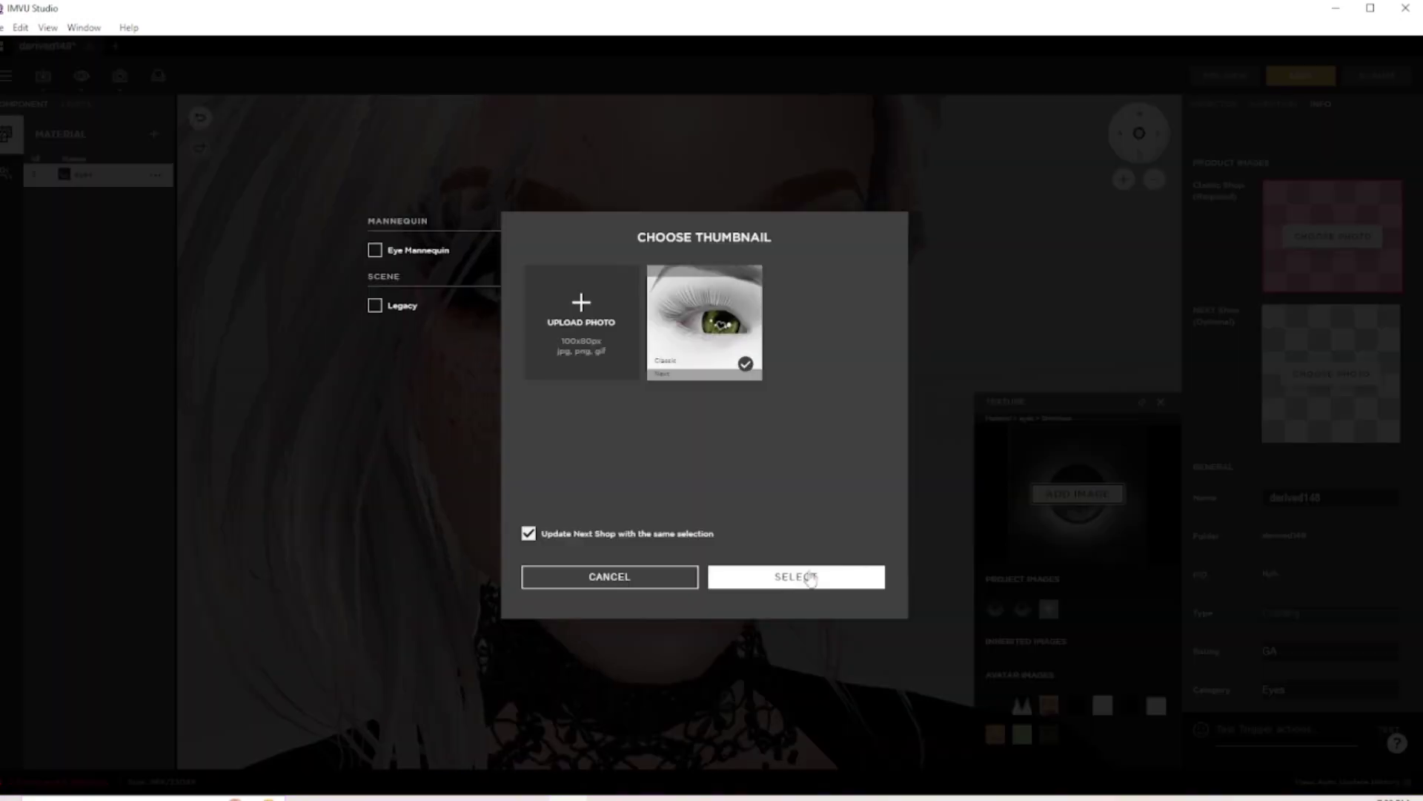
left_click(770, 578)
double_click(1330, 495)
type("~AK~")
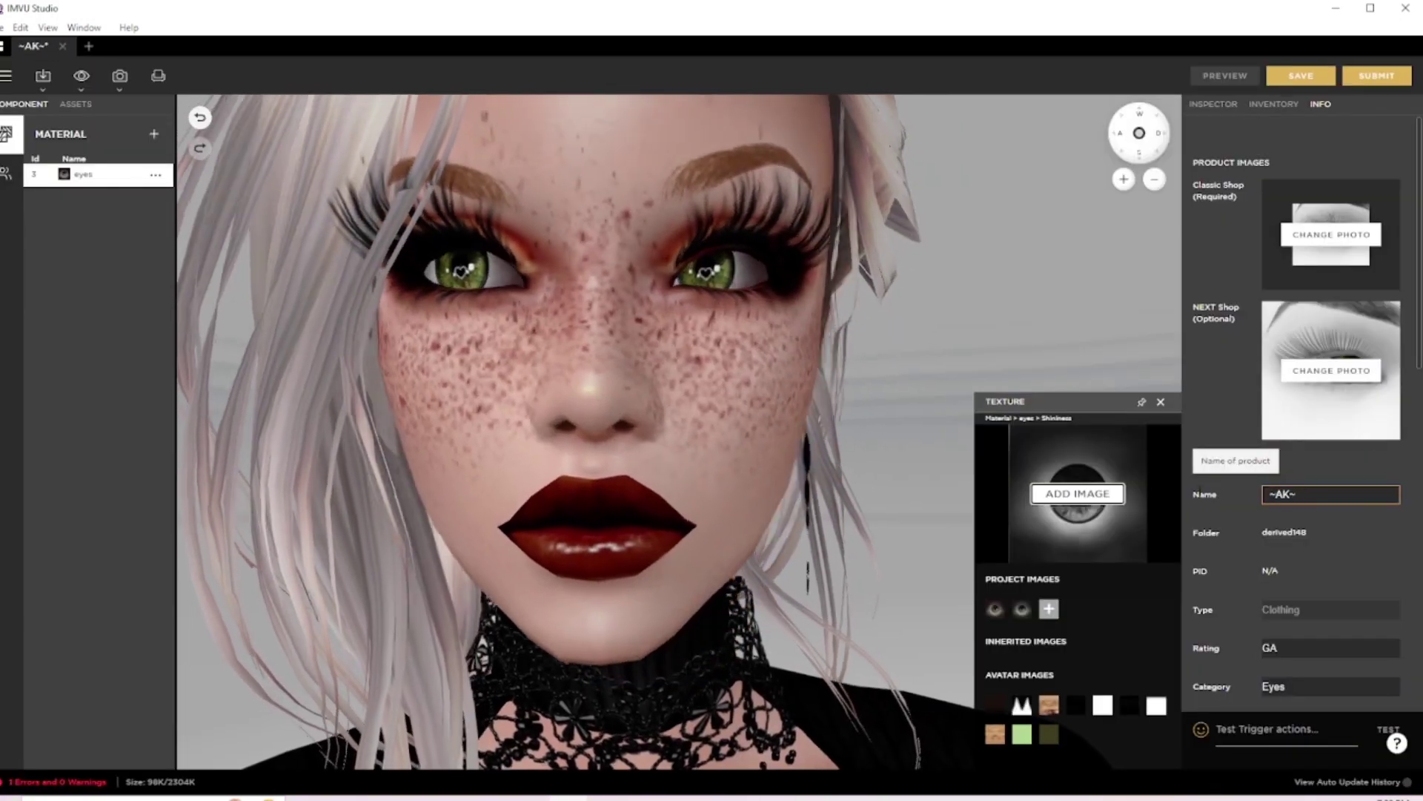
type(" Heare Eyes - Green")
Step: Set 196 credits profit, add keywords like green, heart, emerald and sparkle, and submit
scroll(1299, 532, "down", 6)
left_click(1299, 532)
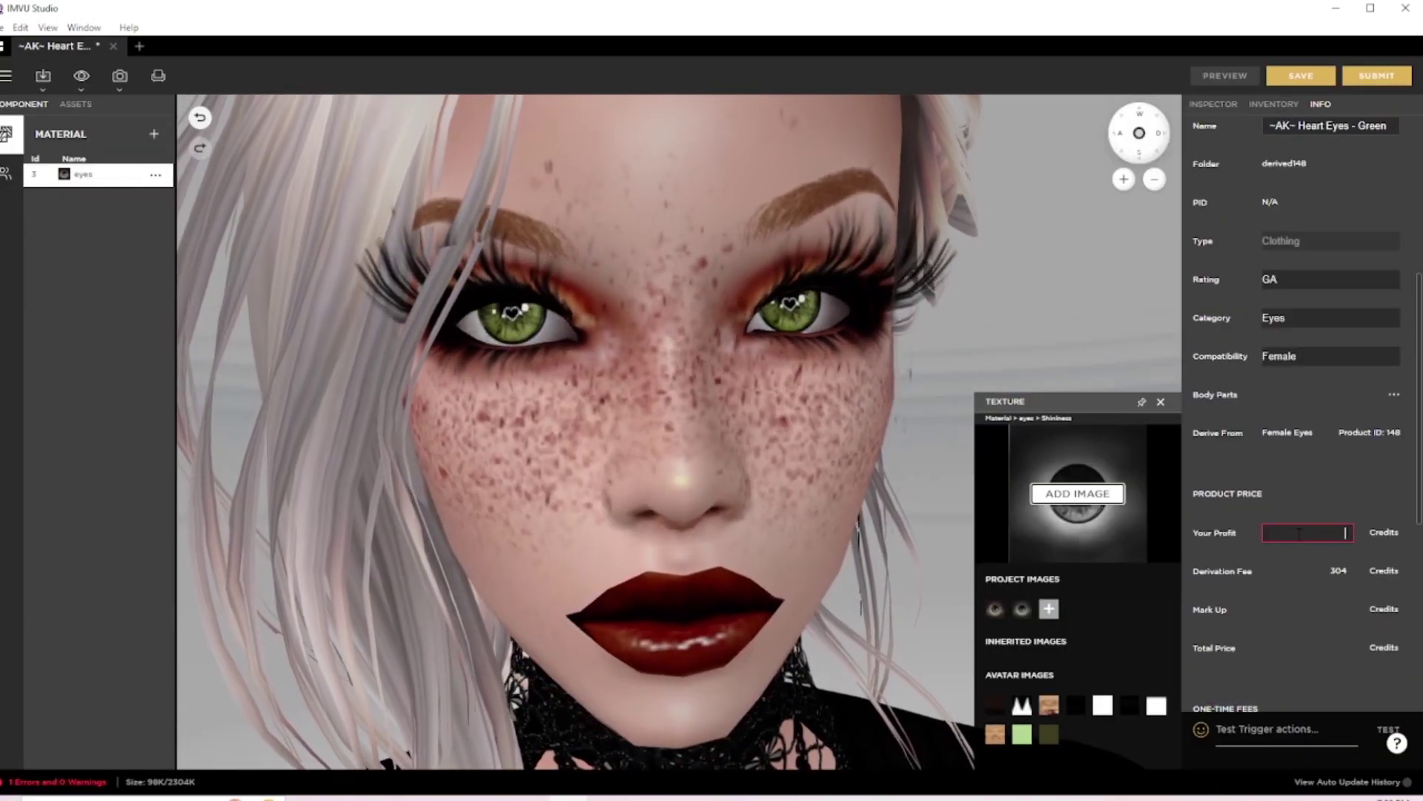
type("196")
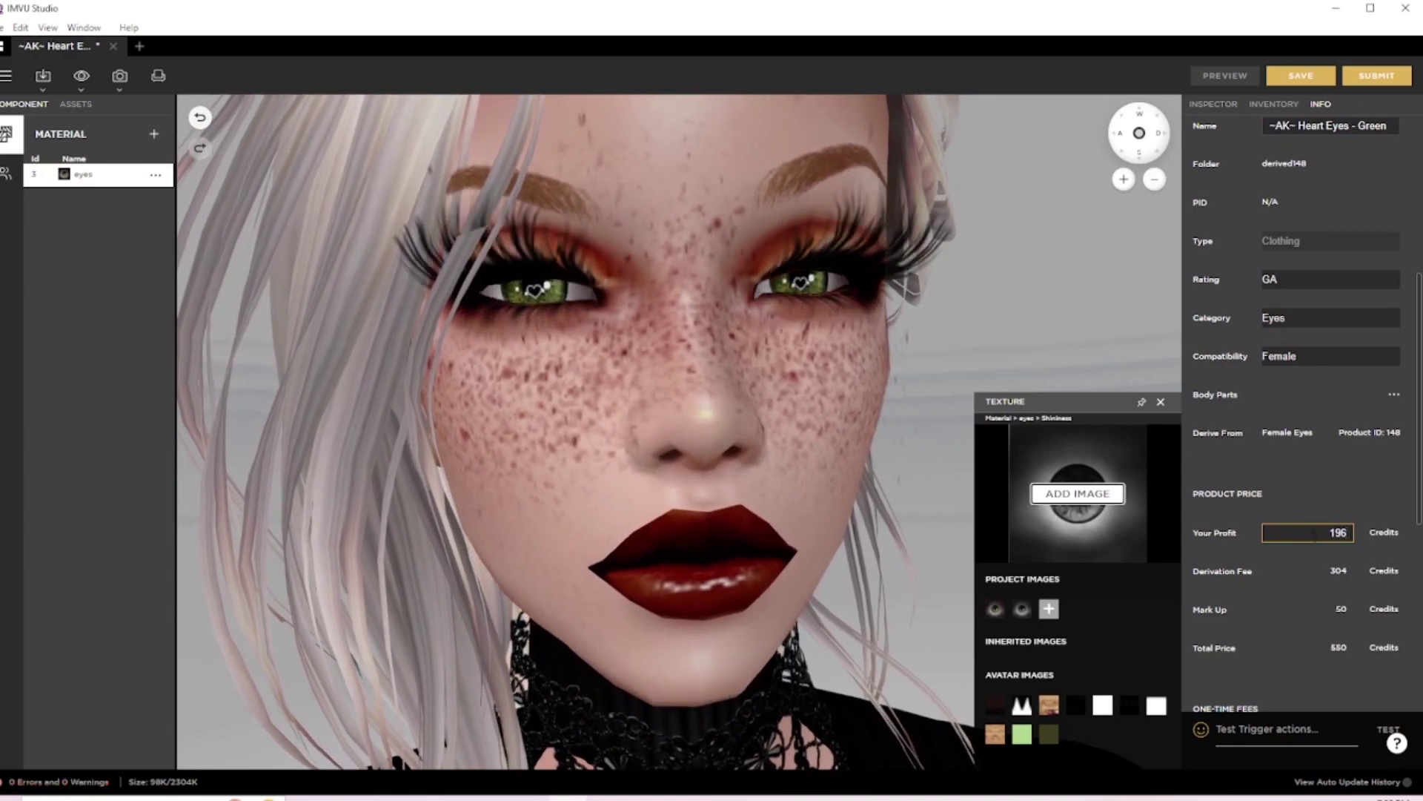
key("Tab")
type("green, eyes, heart, shine, sparkle, realistic,")
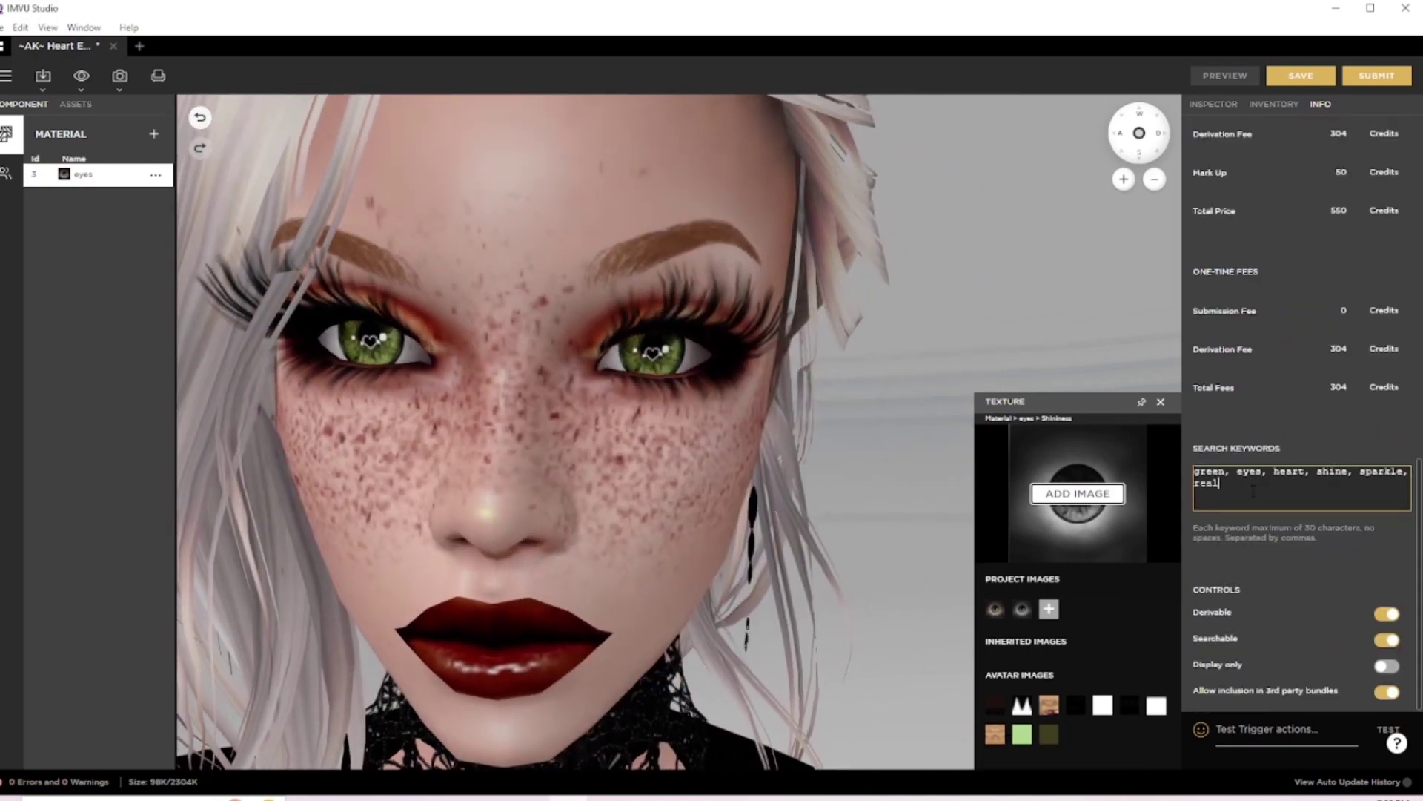
type(" forest, emerald, sage,")
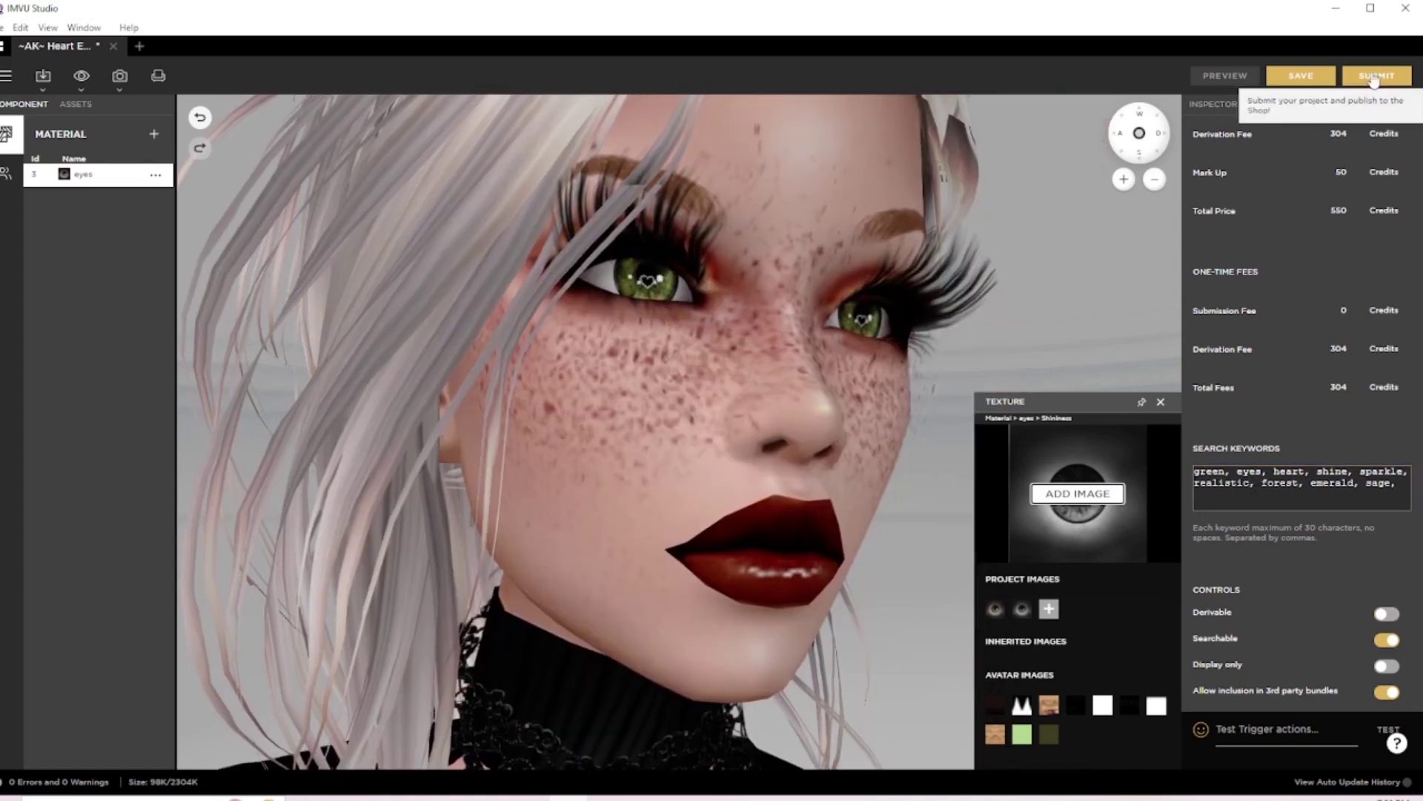
left_click(1376, 75)
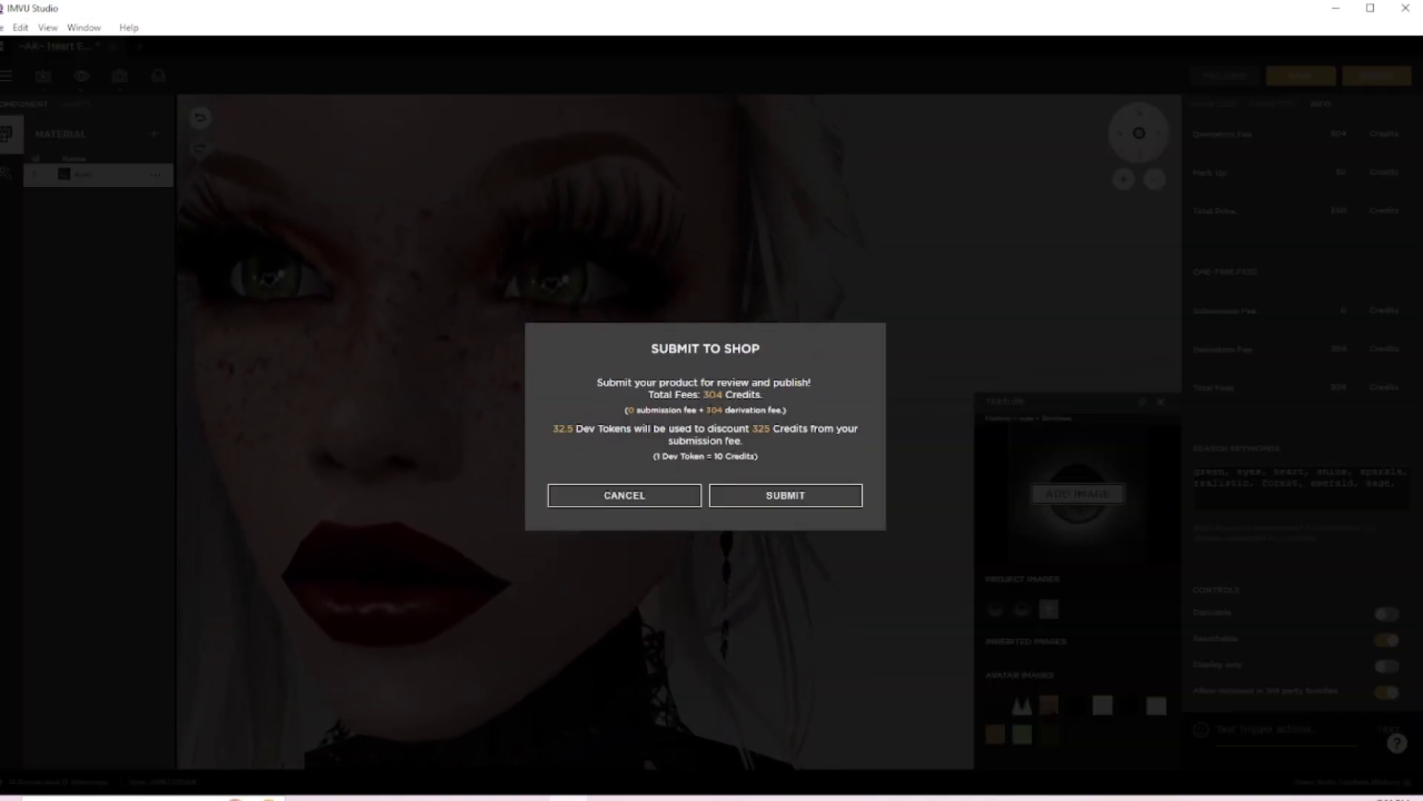
Step: Confirm the Submit to Shop for 304 credits and acknowledge the success message
left_click(770, 496)
left_click(724, 480)
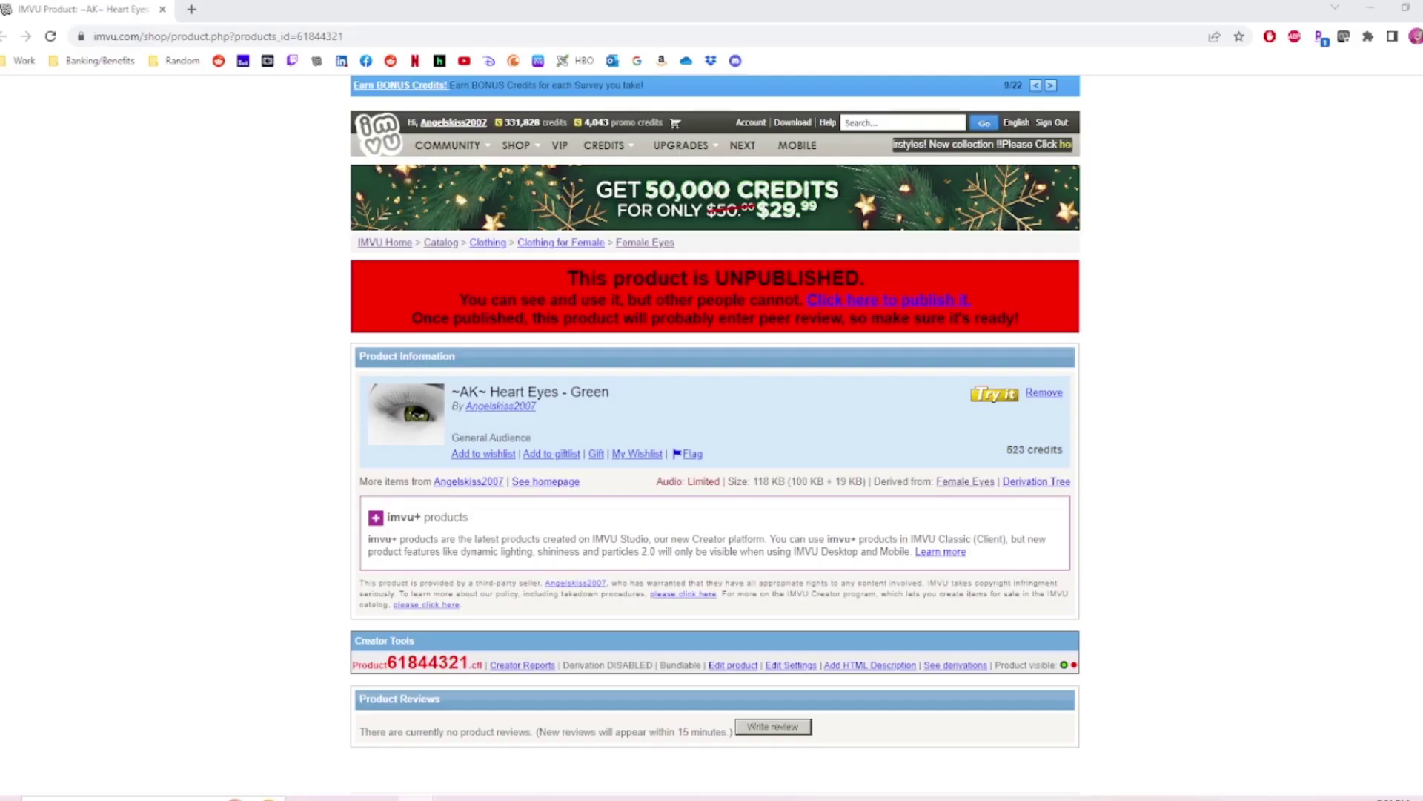